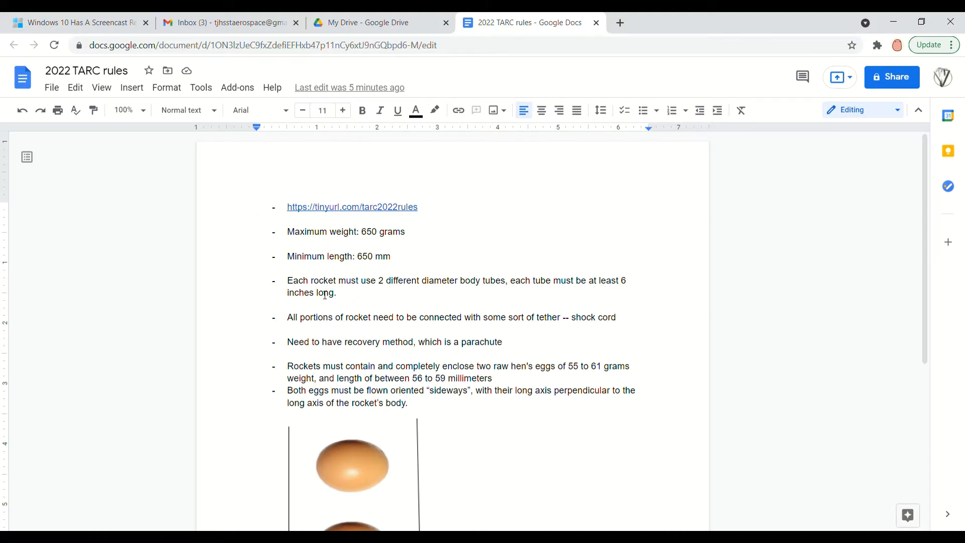
# Read through the 2022 TARC rules document, covering rocket size, egg orientation, target duration and height, and materials planning.
pyautogui.scroll(-1, 301, 284)
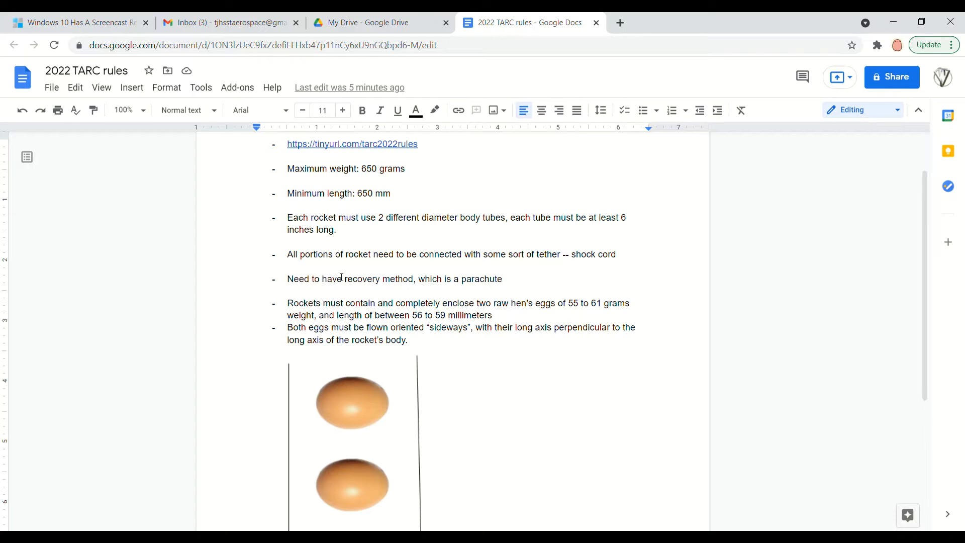
pyautogui.scroll(-1, 341, 277)
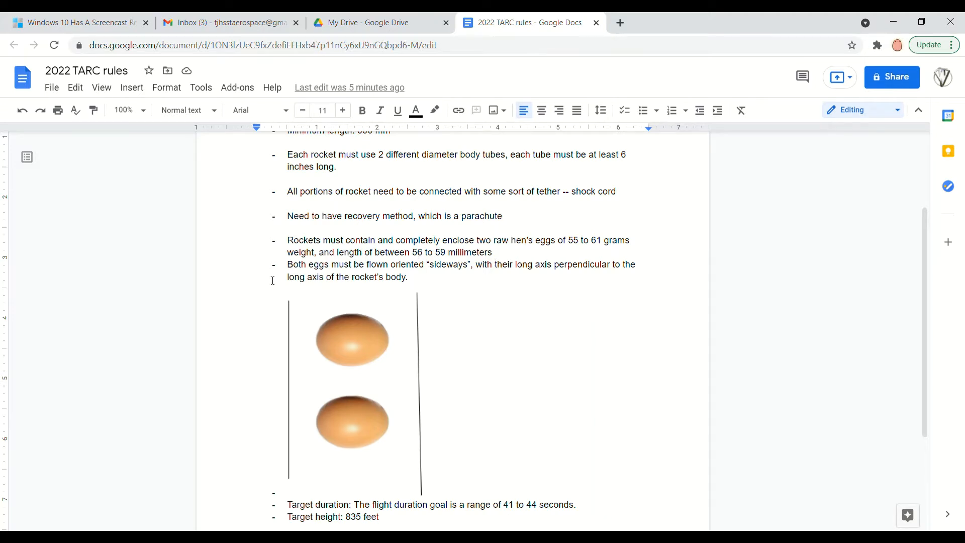
pyautogui.scroll(-2, 273, 280)
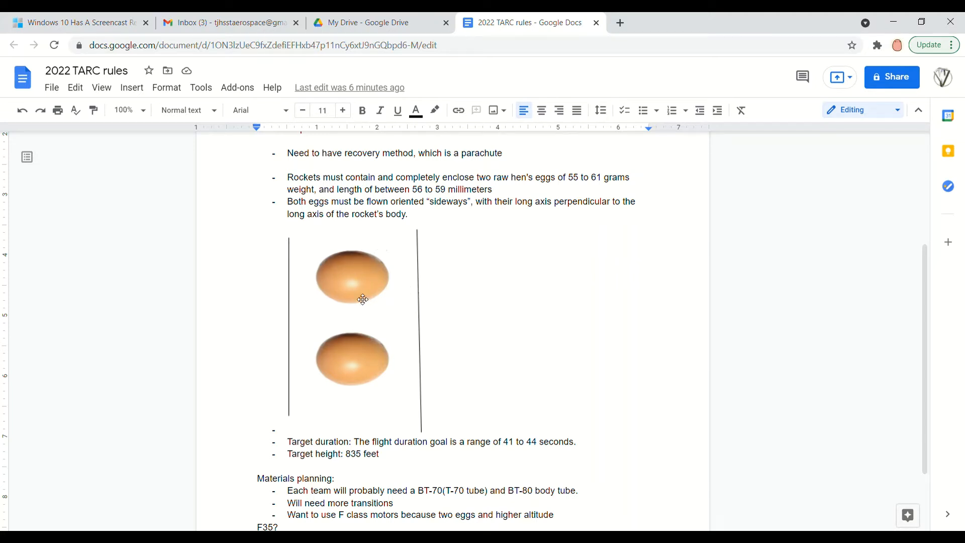
pyautogui.scroll(-1, 377, 394)
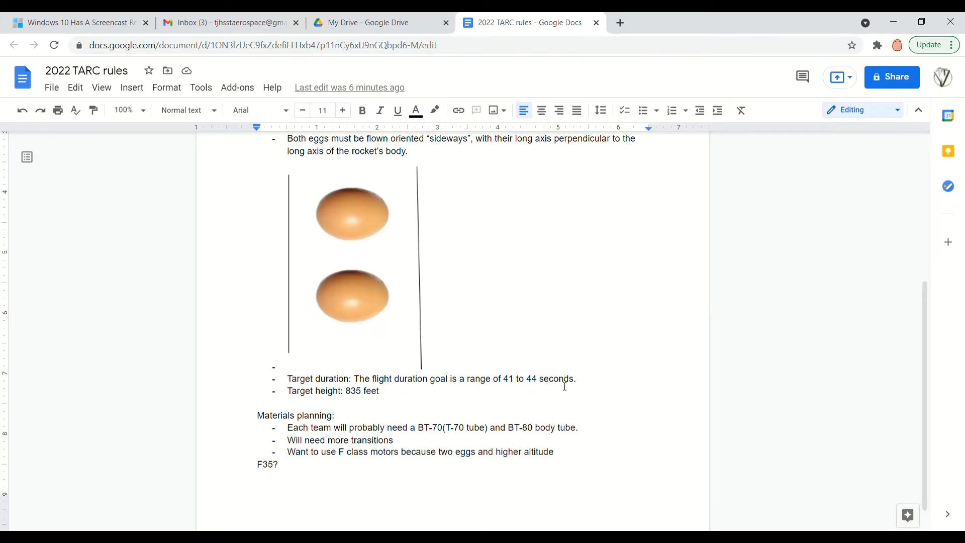
pyautogui.scroll(-1, 361, 393)
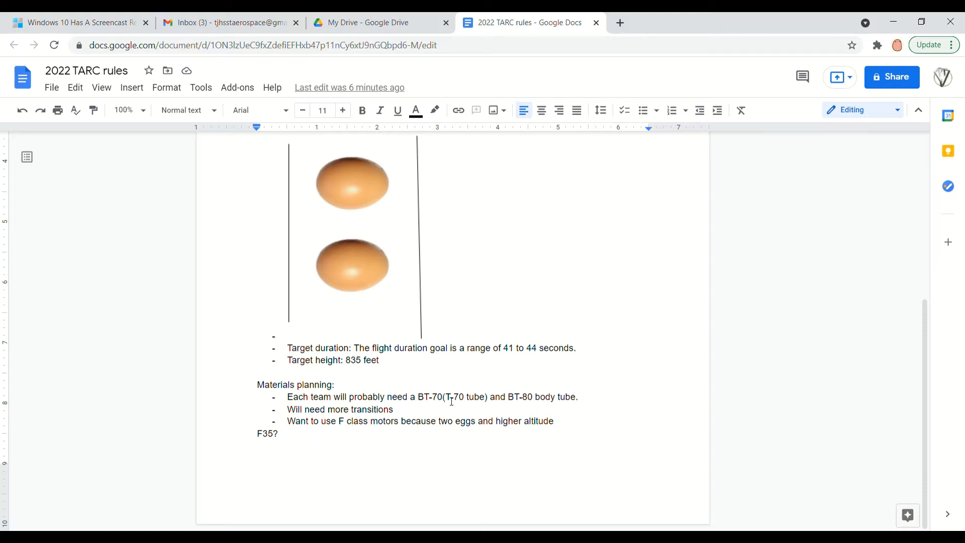
pyautogui.scroll(4, 558, 407)
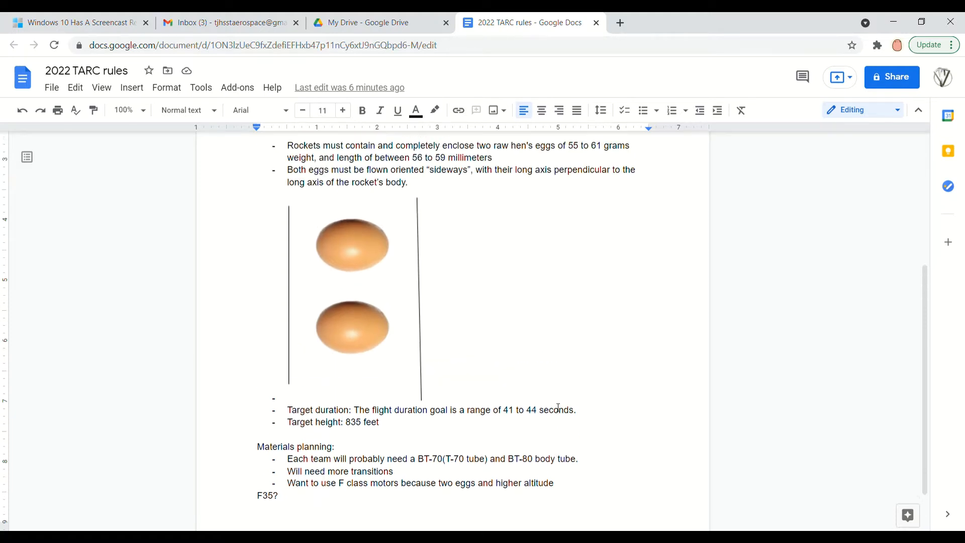
pyautogui.scroll(-4, 557, 407)
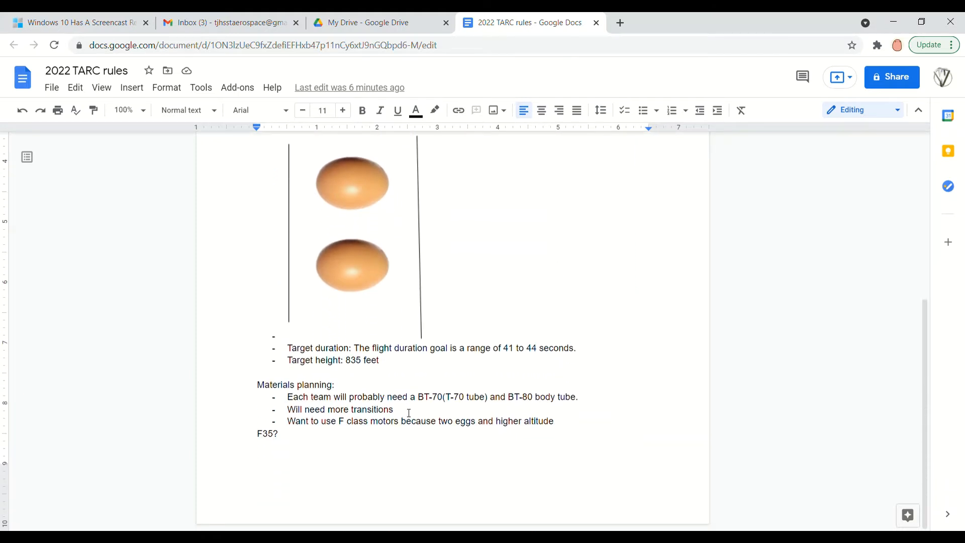
pyautogui.scroll(6, 365, 412)
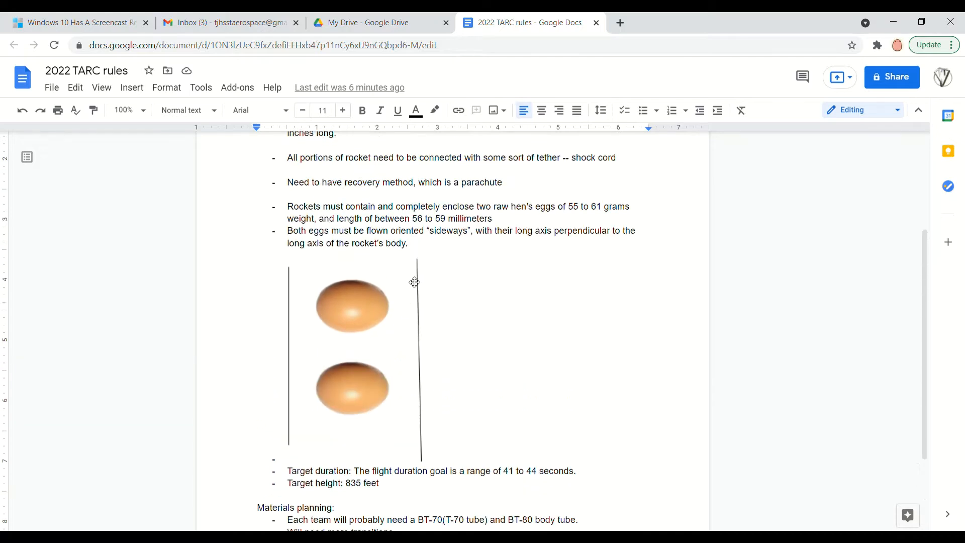
pyautogui.scroll(-6, 402, 360)
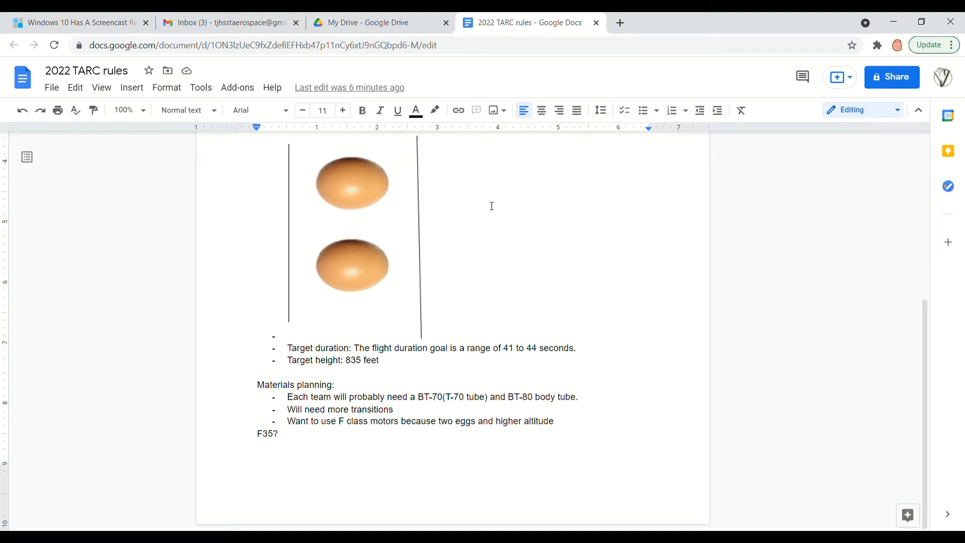
# Open the TJ Rocketry website at tjhsstaerospace.github.io in a new browser tab.
pyautogui.click(620, 23)
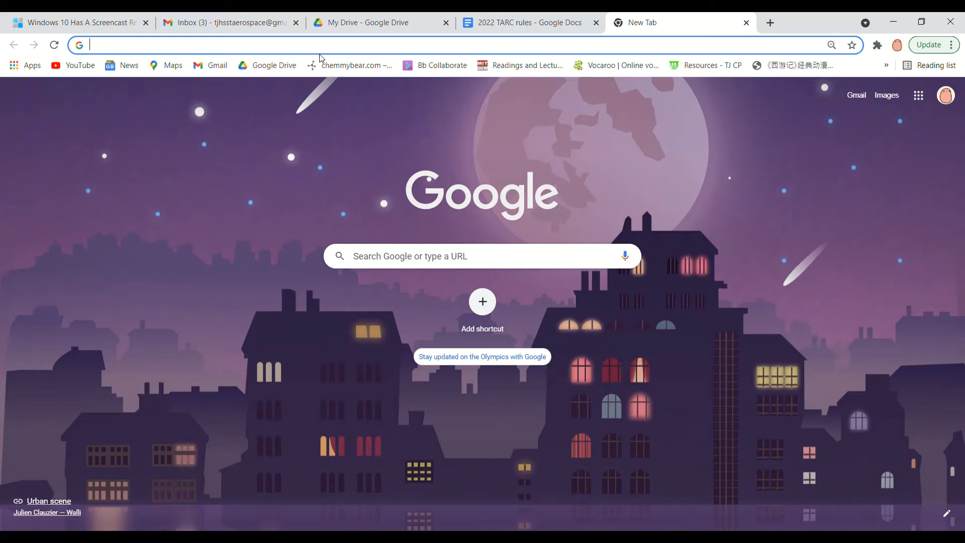
pyautogui.write('tjhss')
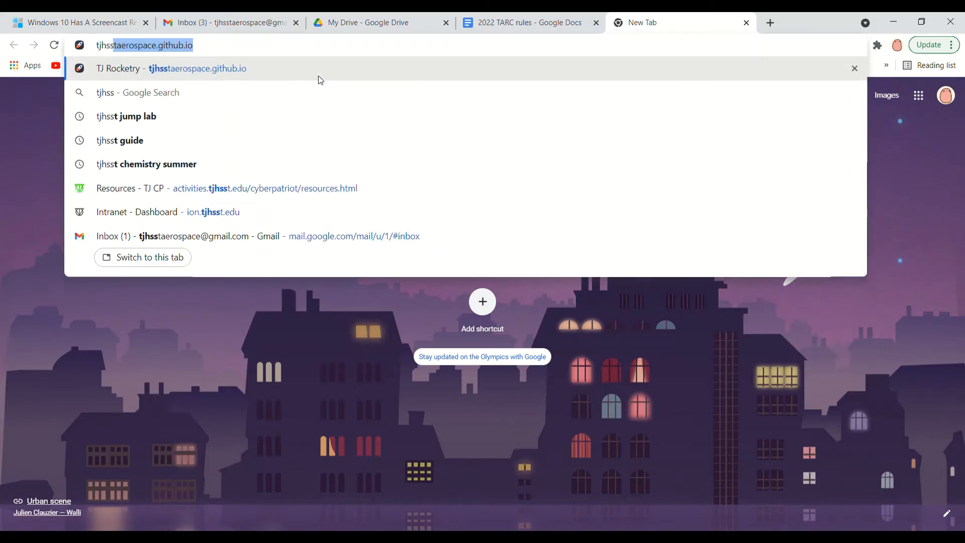
pyautogui.press('Return')
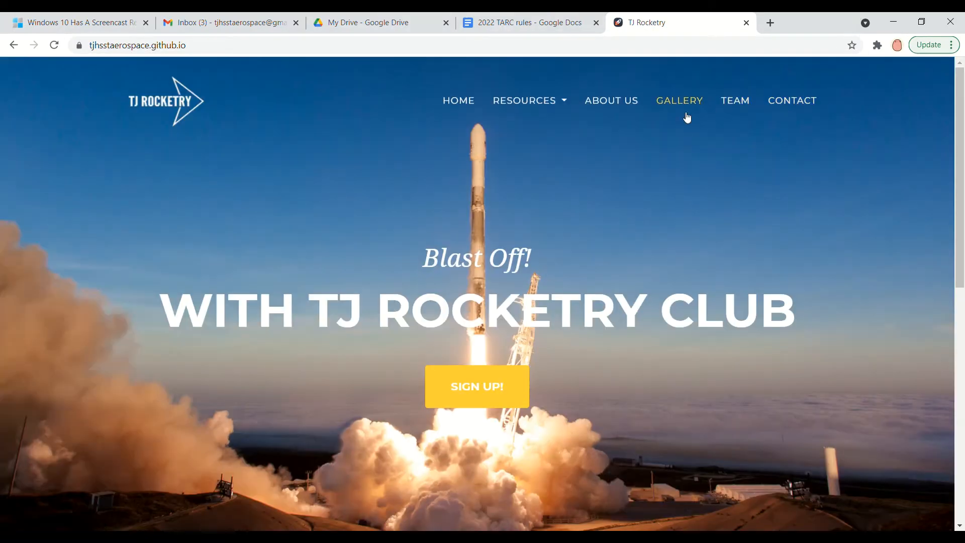
# Open the site's Files and Links resources page and look over the available downloads and guides.
pyautogui.click(545, 101)
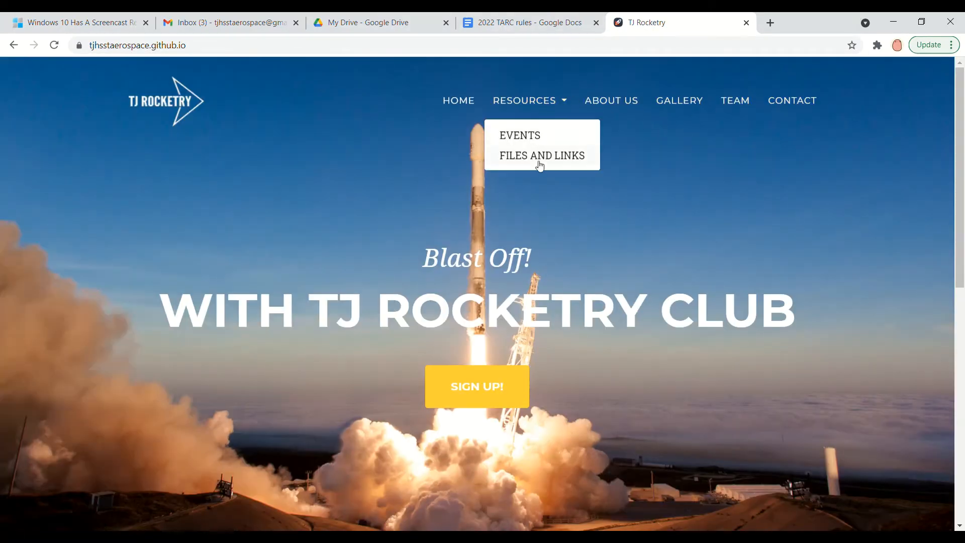
pyautogui.click(537, 157)
pyautogui.scroll(-4, 301, 251)
pyautogui.scroll(3, 292, 254)
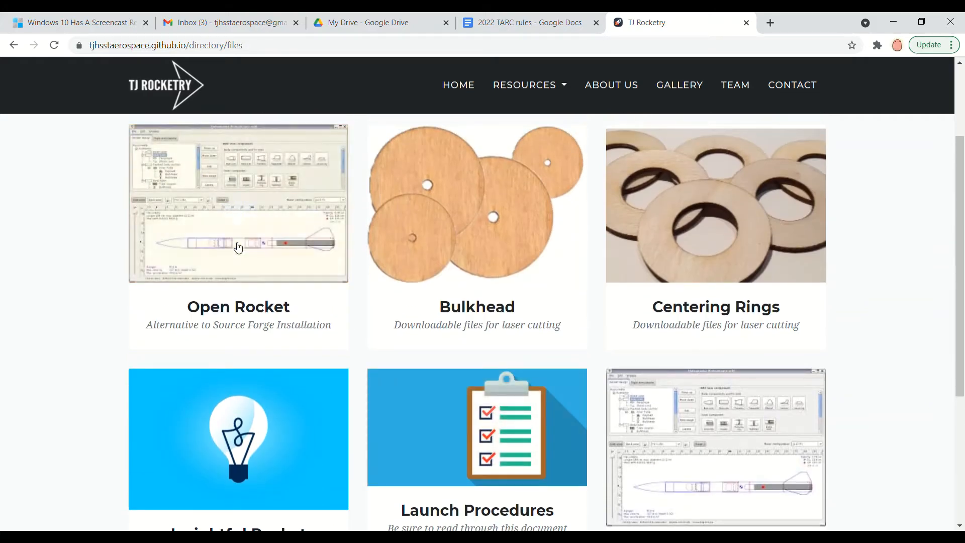
pyautogui.scroll(-2, 616, 412)
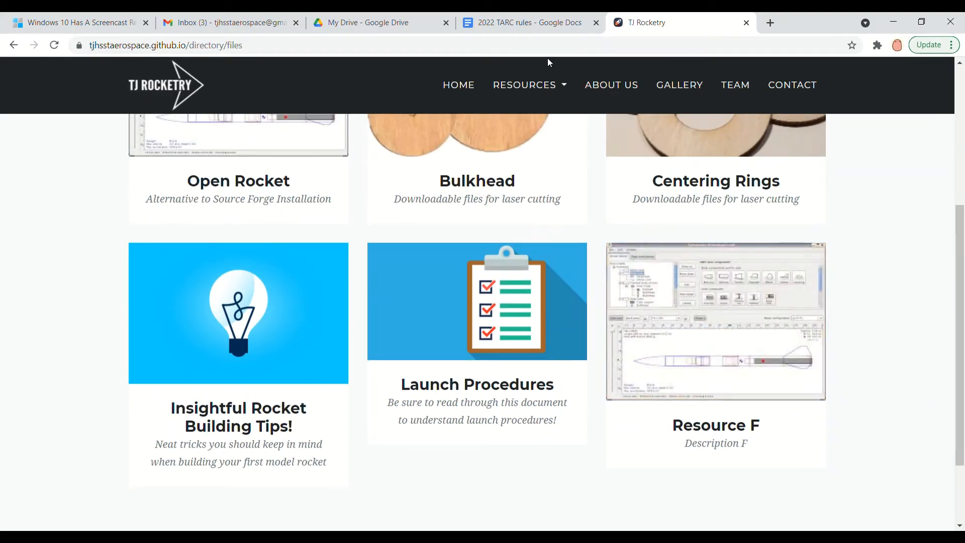
# Go to the OpenRocket website at openrocket.info.
pyautogui.click(542, 54)
pyautogui.write('open')
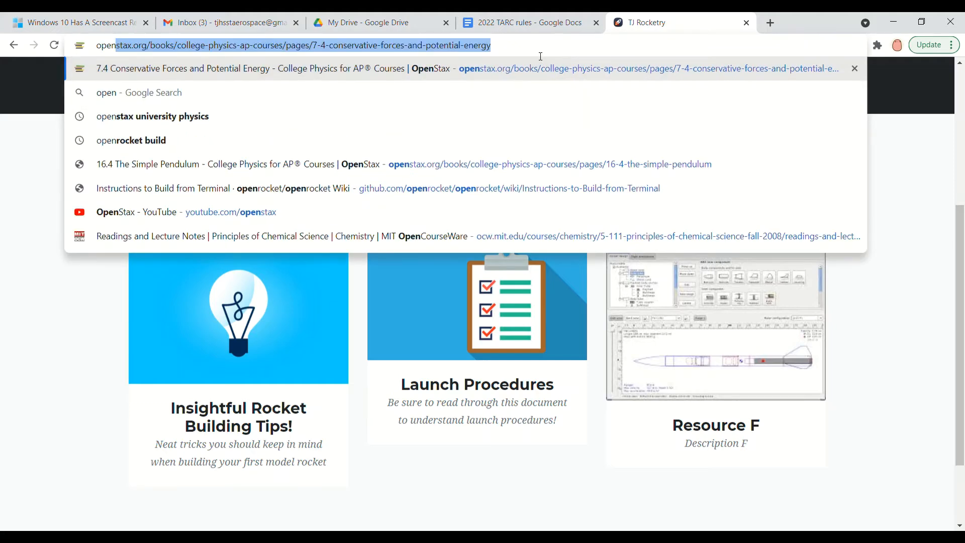
pyautogui.write('rocke')
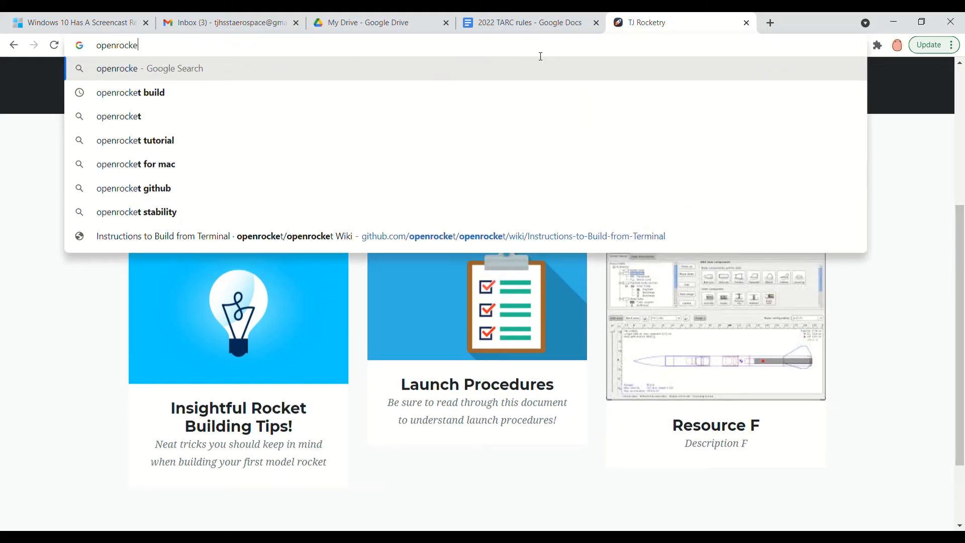
pyautogui.write('t.info')
pyautogui.press('Return')
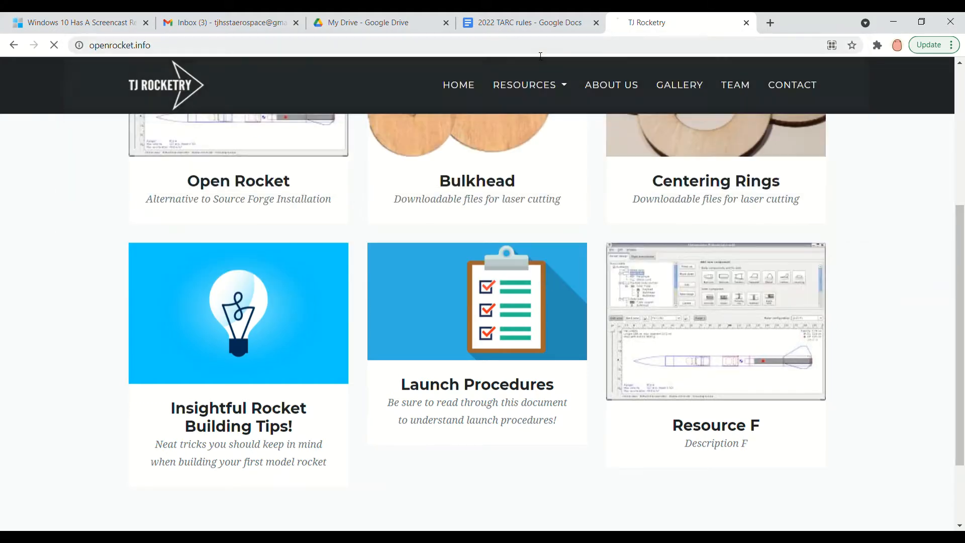
# Look through the OpenRocket homepage, examining its feature descriptions and the download option.
pyautogui.scroll(-14, 490, 342)
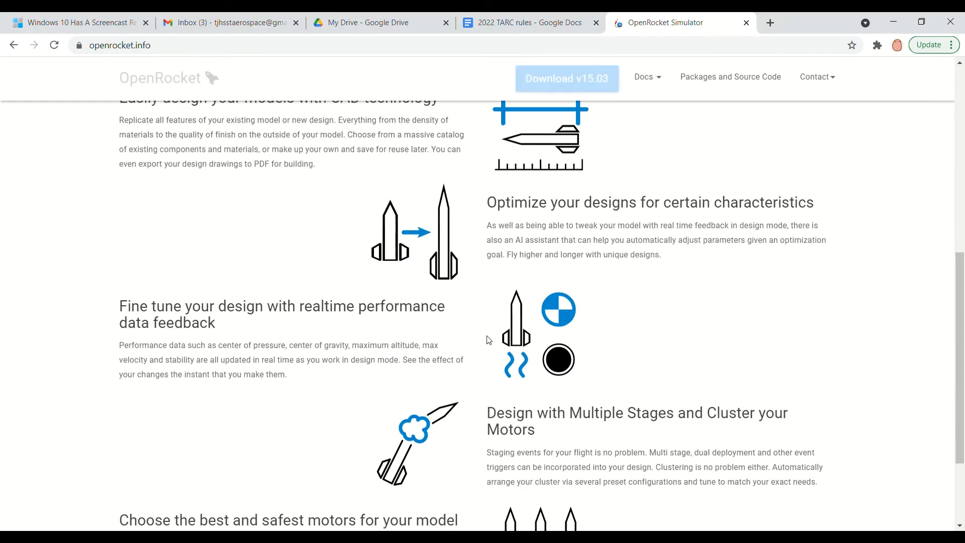
pyautogui.scroll(12, 488, 340)
pyautogui.scroll(2, 487, 341)
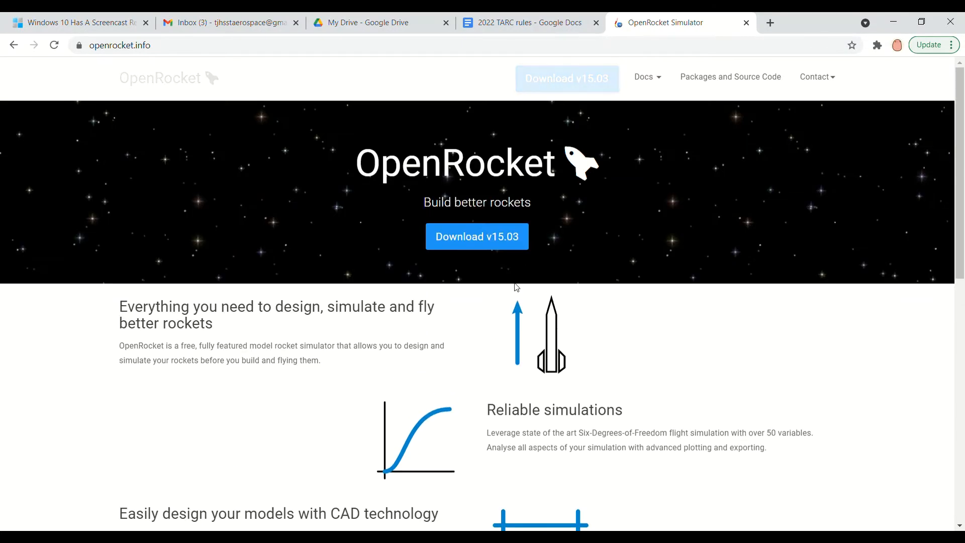
pyautogui.scroll(-5, 624, 181)
pyautogui.scroll(-5, 618, 195)
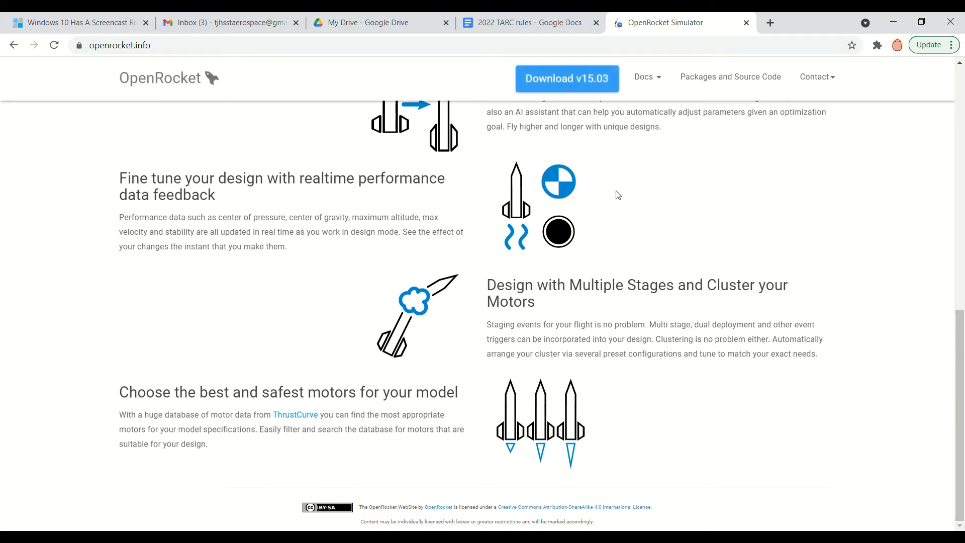
pyautogui.scroll(10, 618, 195)
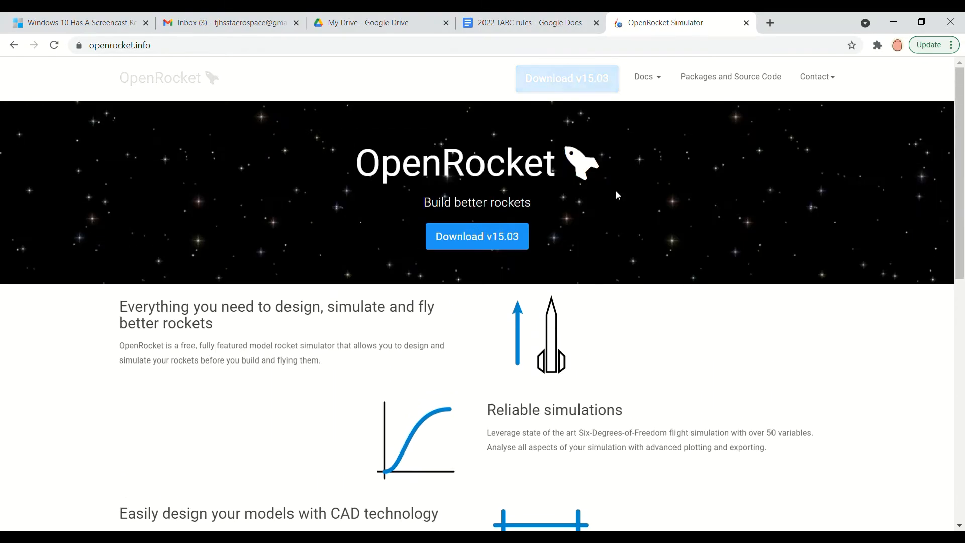
pyautogui.scroll(-10, 618, 195)
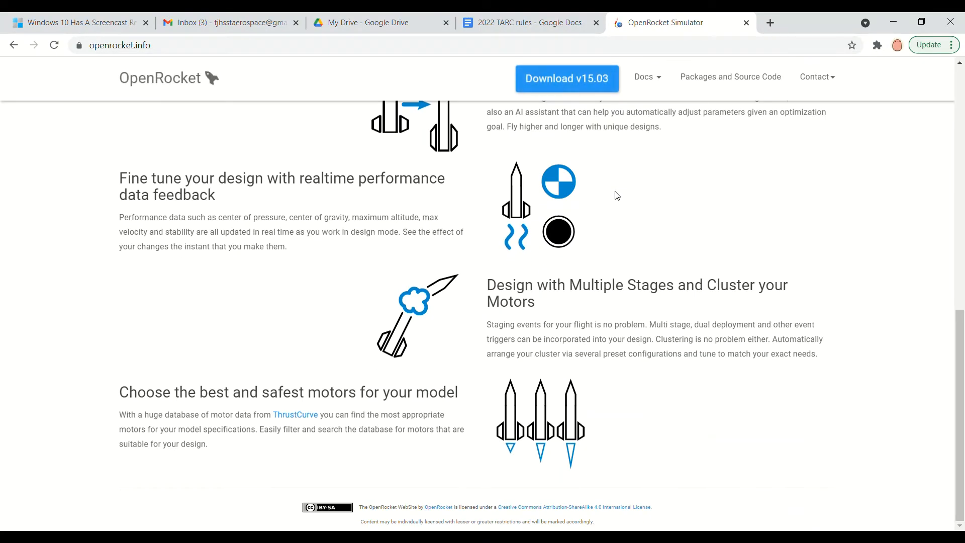
pyautogui.scroll(6, 618, 195)
pyautogui.scroll(4, 617, 195)
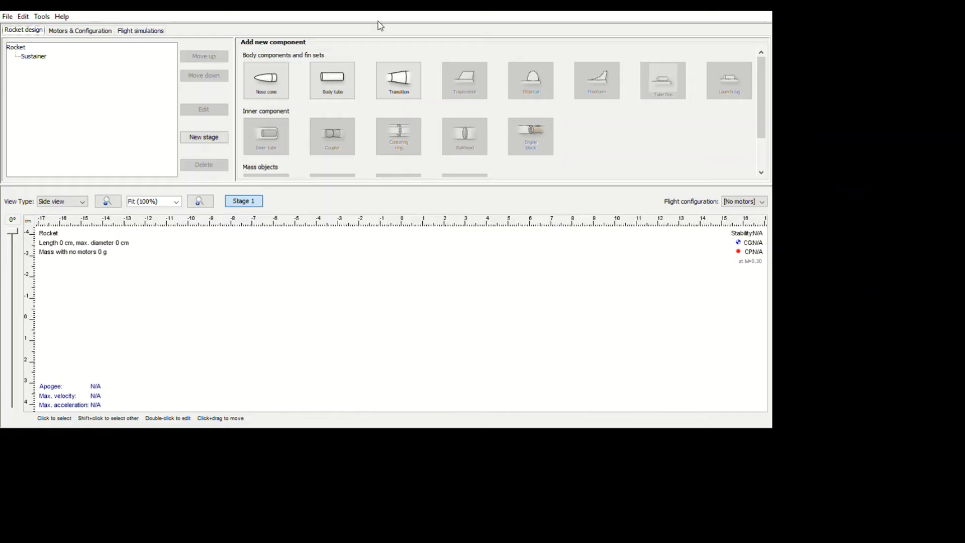
# In OpenRocket, add a body tube to the sustainer with a 5.63 cm diameter and a length of about 22.9 cm.
pyautogui.click(272, 83)
pyautogui.click(338, 80)
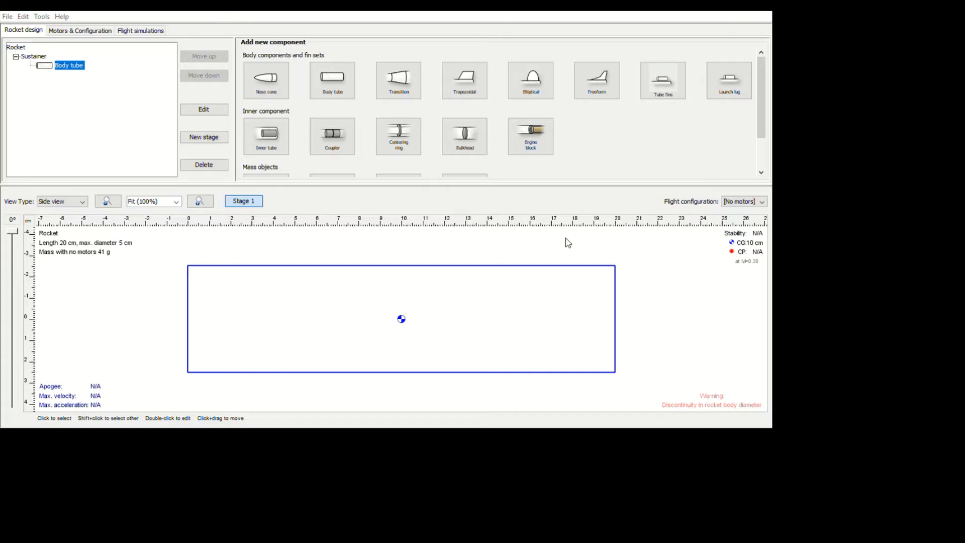
pyautogui.click(593, 285)
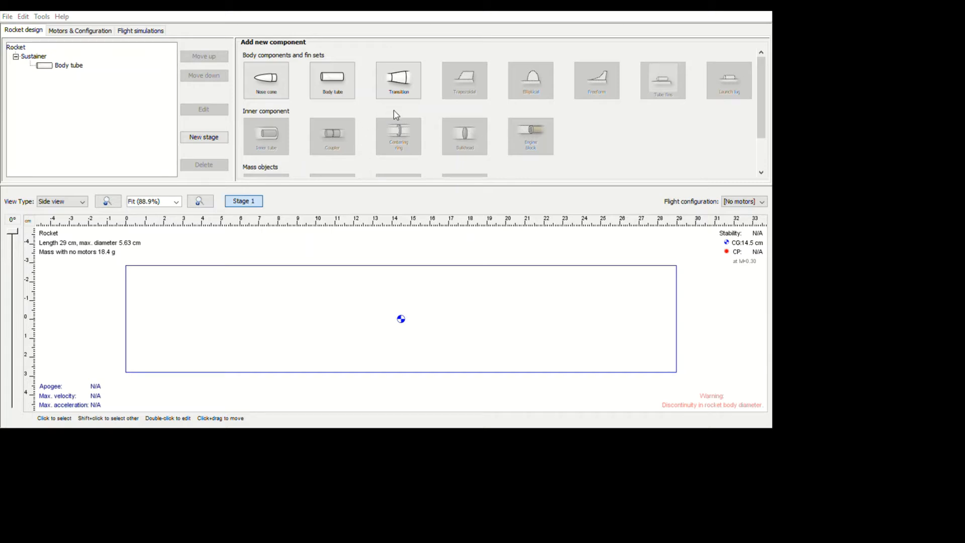
pyautogui.moveTo(393, 110); pyautogui.dragTo(381, 112)
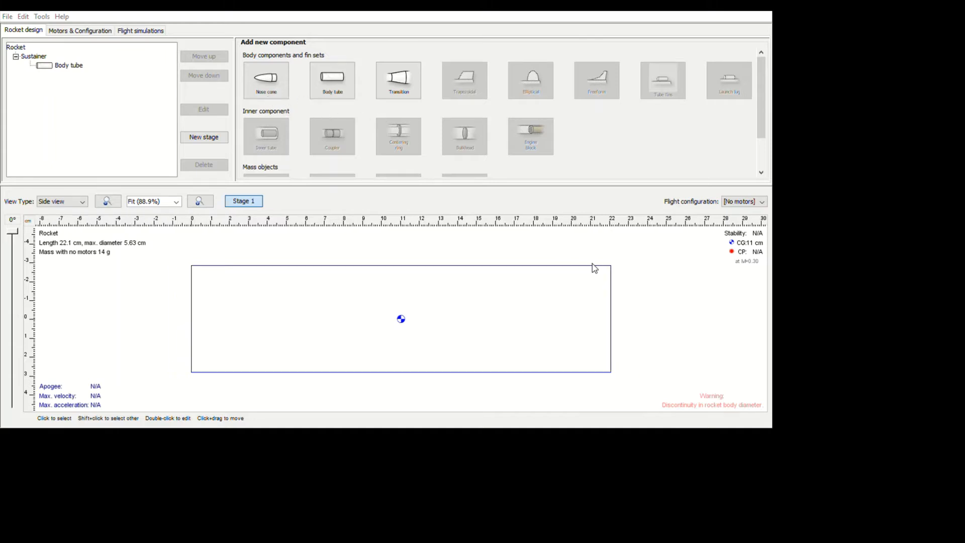
pyautogui.click(337, 73)
# Add a rounded nose cone about 7.6 cm long, matched to the tube's diameter, and place it ahead of the body tube.
pyautogui.click(271, 82)
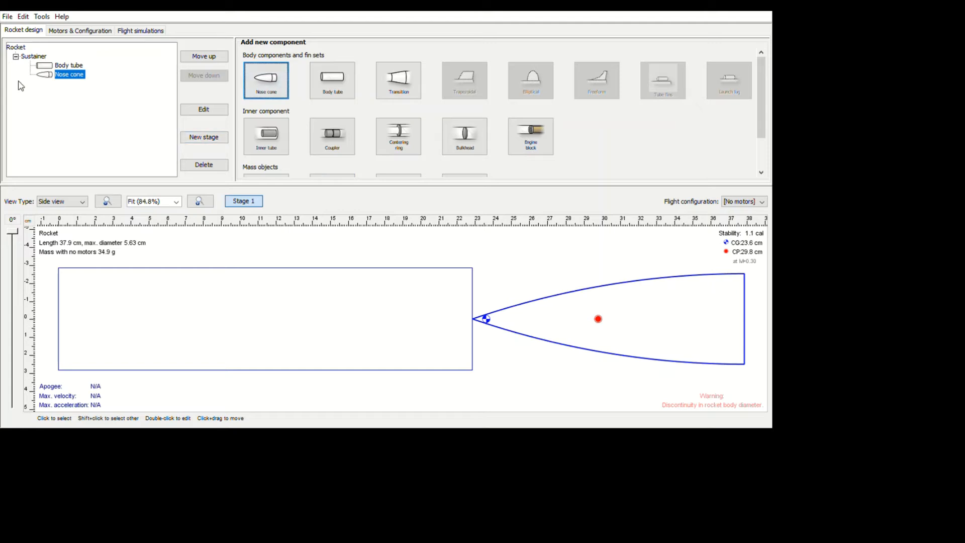
pyautogui.moveTo(64, 76)
pyautogui.mouseDown()
pyautogui.moveTo(63, 90)
pyautogui.moveTo(79, 93)
pyautogui.moveTo(79, 72)
pyautogui.mouseUp()
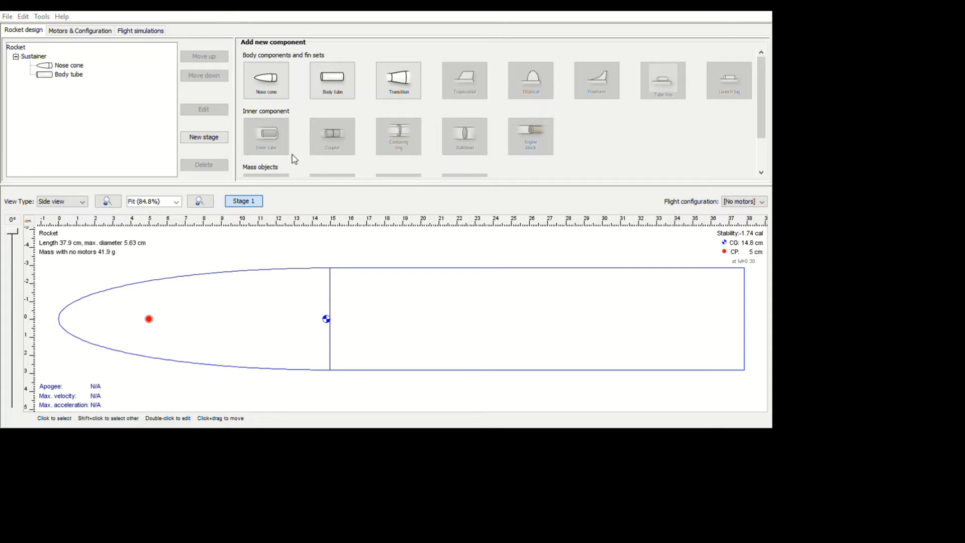
pyautogui.click(611, 294)
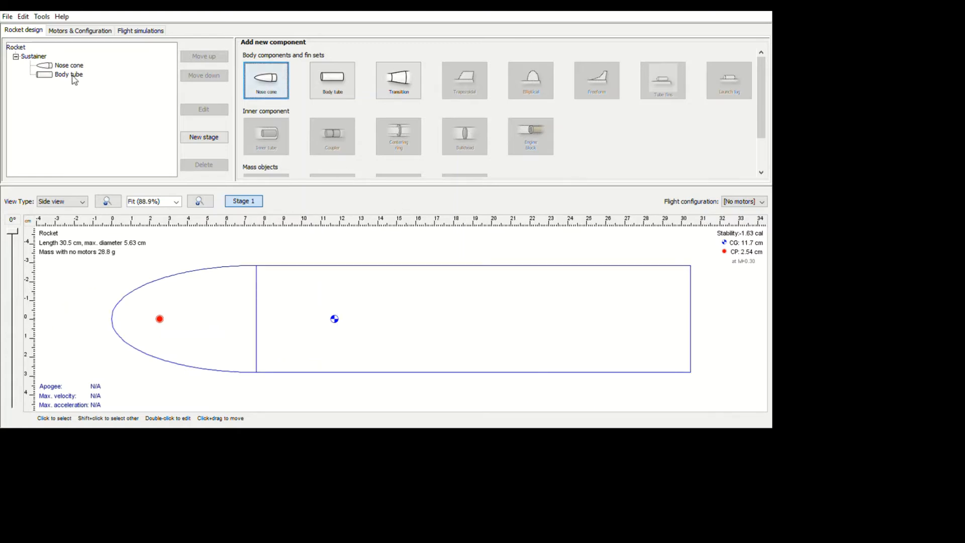
# Add a transition directly behind the body tube.
pyautogui.click(251, 368)
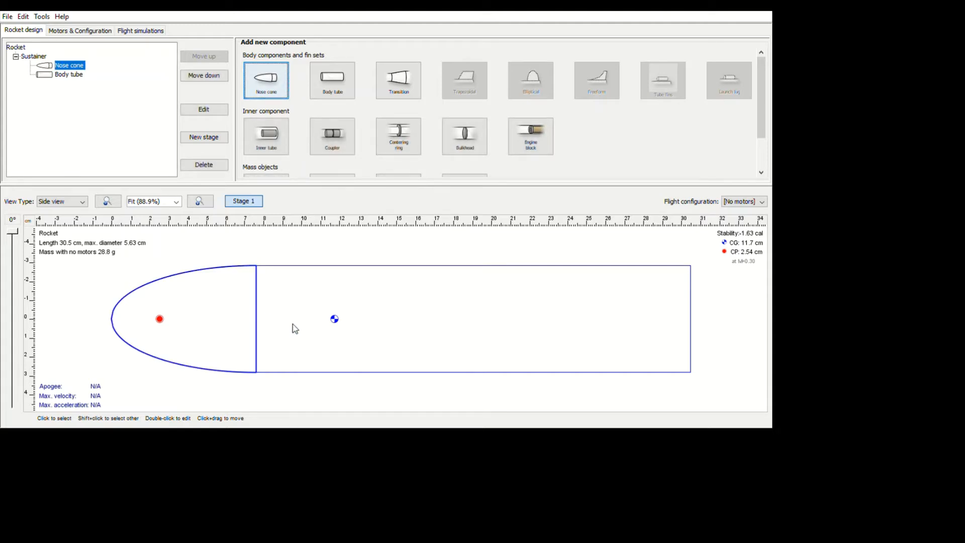
pyautogui.press('Down')
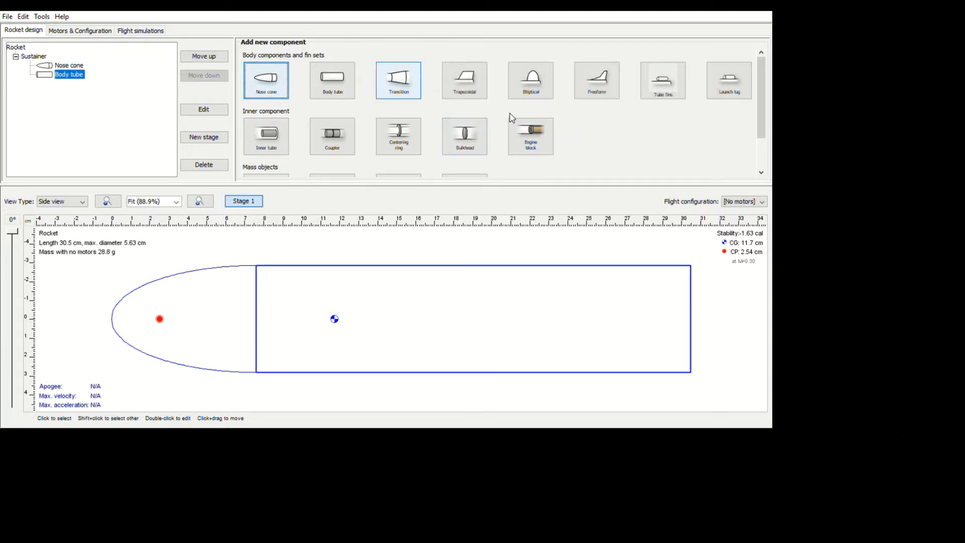
pyautogui.click(408, 90)
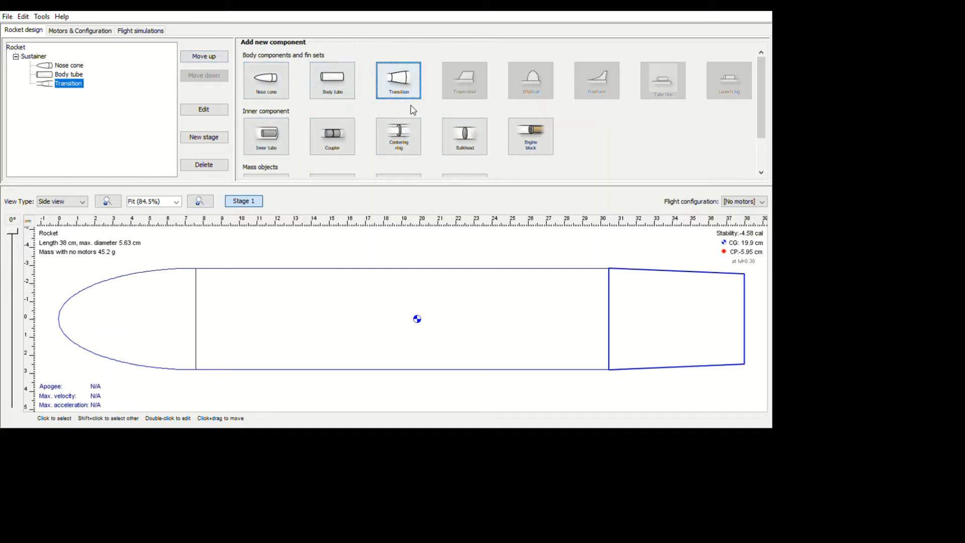
# Add a second body tube behind the transition with a 6.6 cm diameter and a length of about 45.7 cm.
pyautogui.click(333, 81)
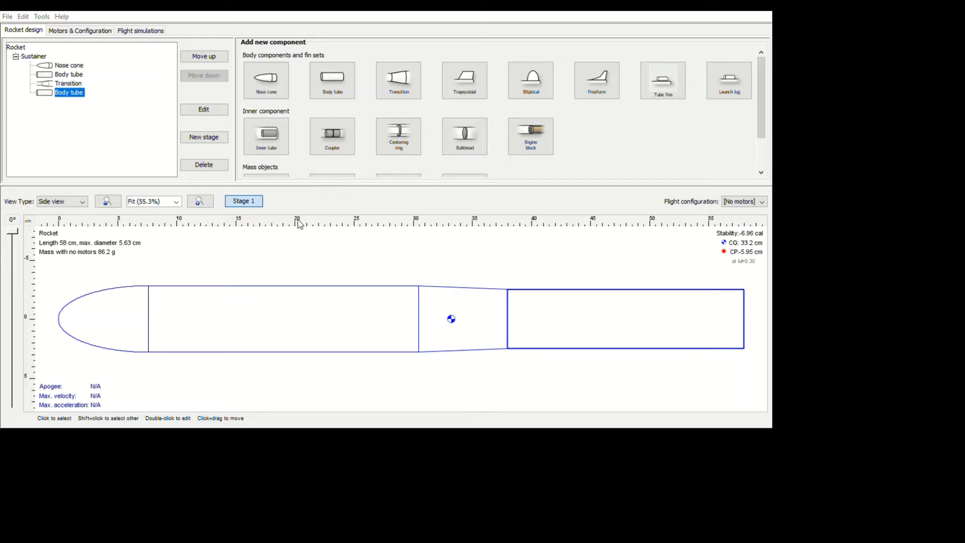
pyautogui.click(582, 317)
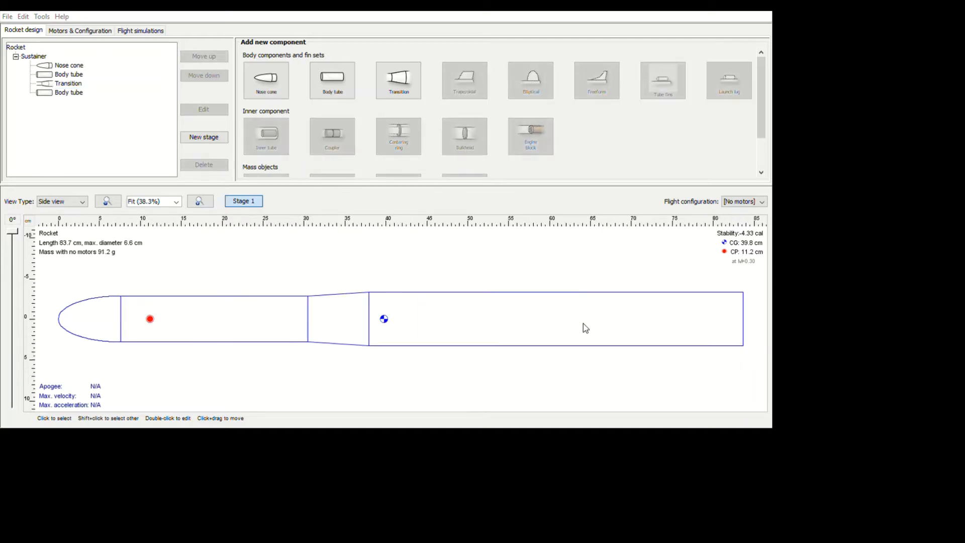
# Shorten the rear body tube to about 35.5 cm, giving the rocket an overall length of 73.5 cm.
pyautogui.moveTo(395, 112); pyautogui.dragTo(391, 112)
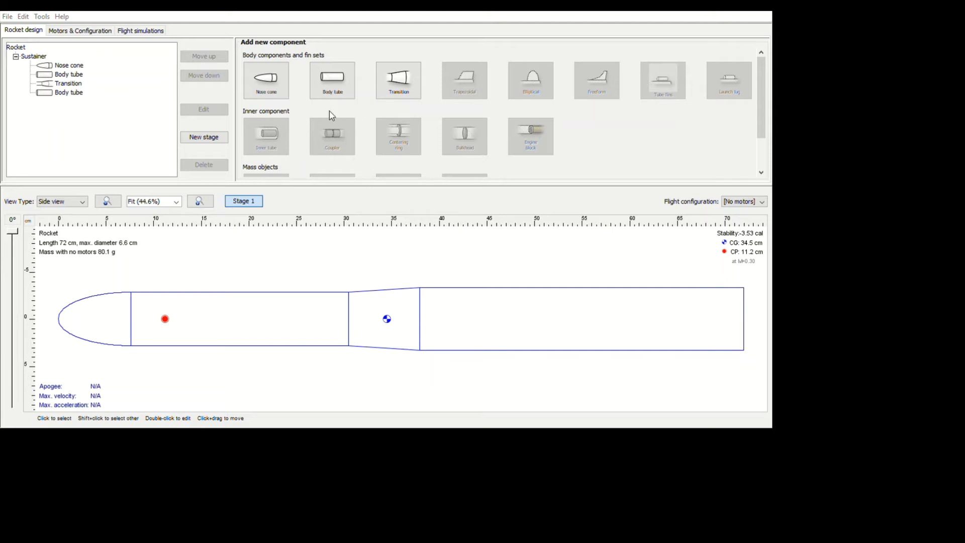
pyautogui.click(603, 263)
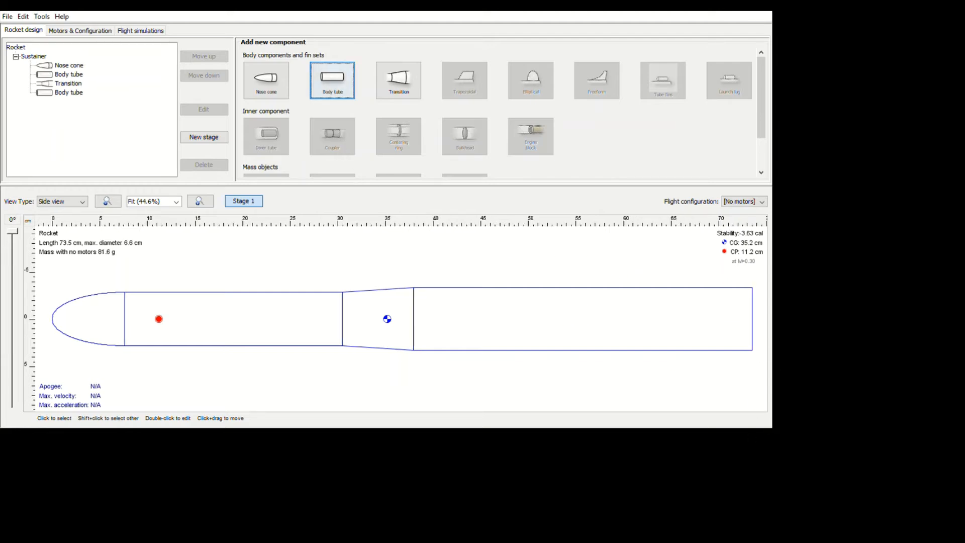
# Add a mass component to the front body tube and raise its mass to bring the rocket to 137 g.
pyautogui.click(69, 74)
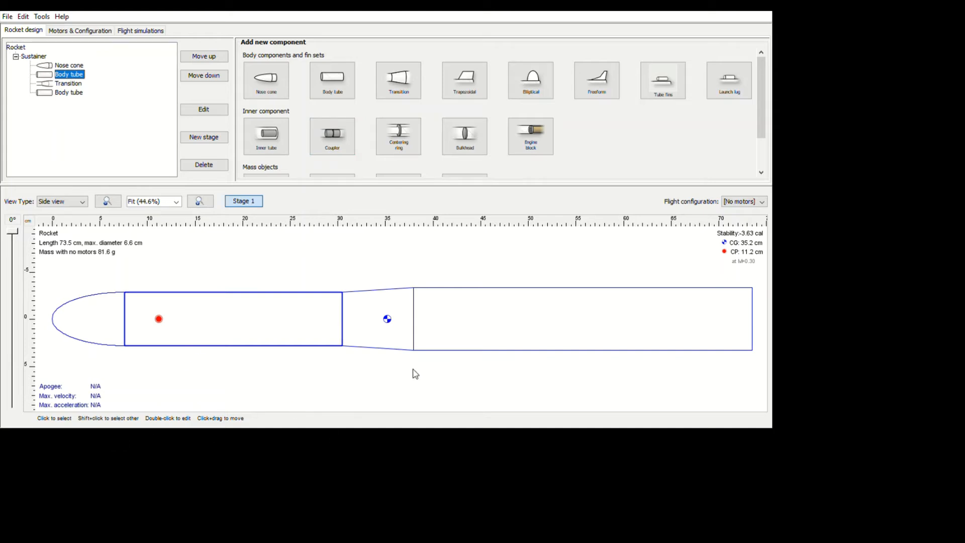
pyautogui.scroll(-2, 614, 131)
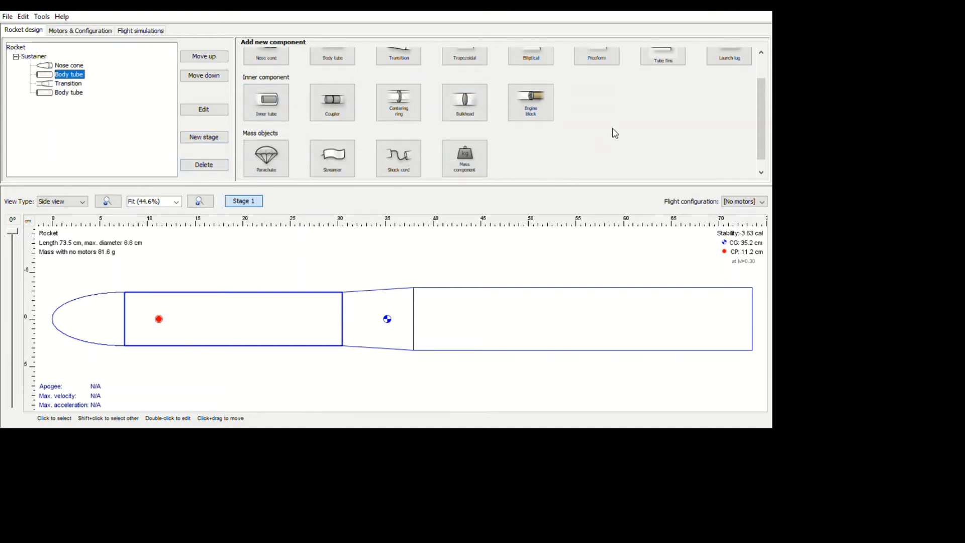
pyautogui.scroll(2, 575, 157)
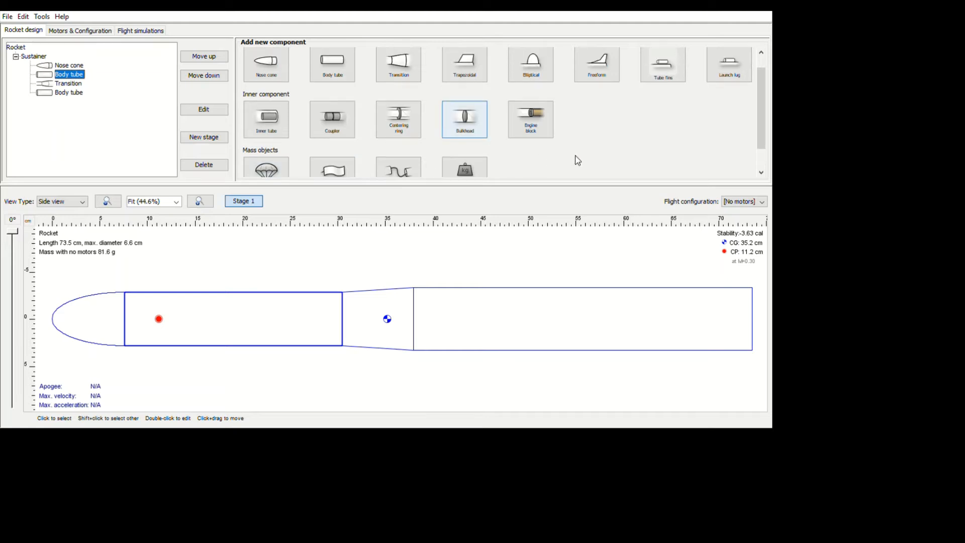
pyautogui.scroll(-2, 661, 130)
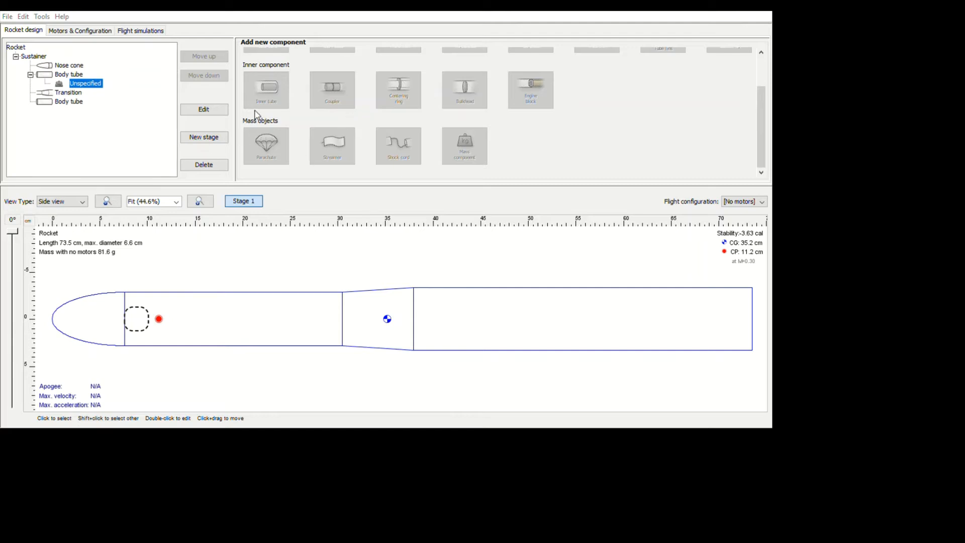
pyautogui.click(342, 125)
pyautogui.click(342, 126)
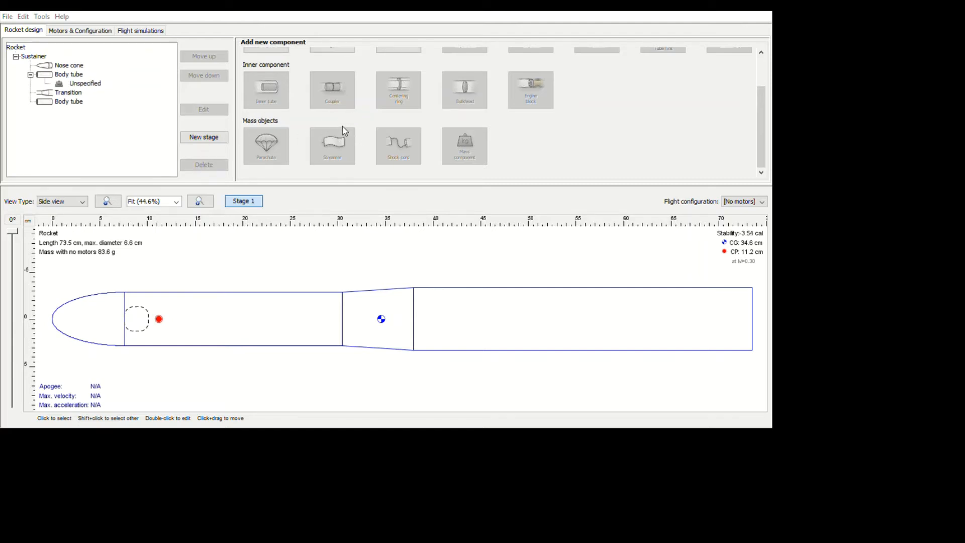
pyautogui.click(342, 126)
# Size the mass component about 2.8 cm long and 4 cm wide, place it towards the front tube's rear, and name it Egg 1.
pyautogui.moveTo(402, 200); pyautogui.dragTo(391, 178)
pyautogui.moveTo(412, 249); pyautogui.dragTo(433, 258)
pyautogui.click(95, 83)
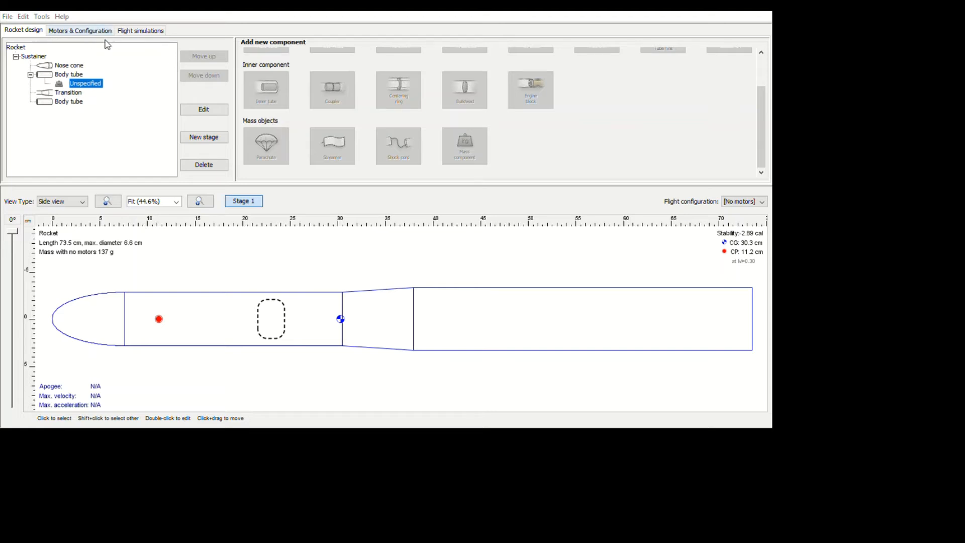
pyautogui.click(606, 281)
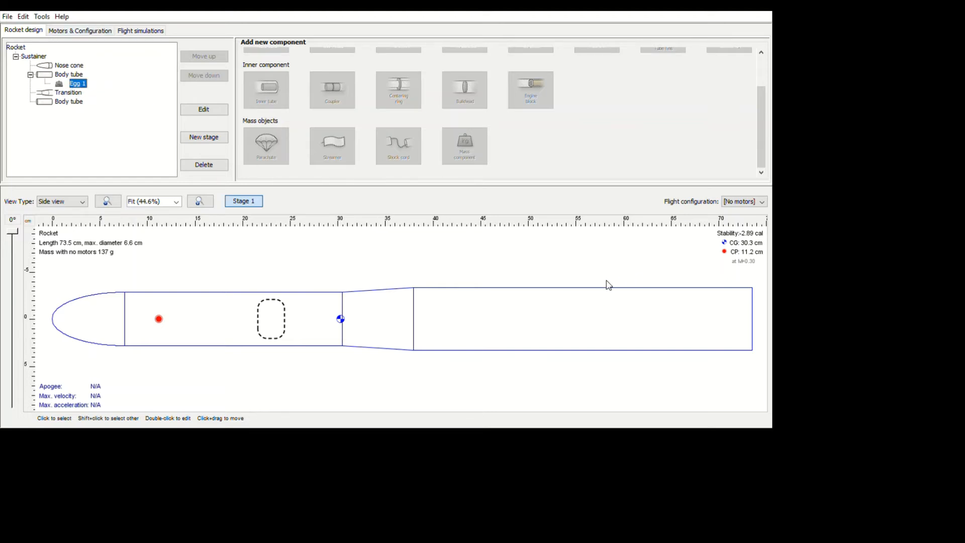
# Add a second mass component about 3 cm long ahead of Egg 1, with enough mass to bring the rocket to 193 g.
pyautogui.click(69, 75)
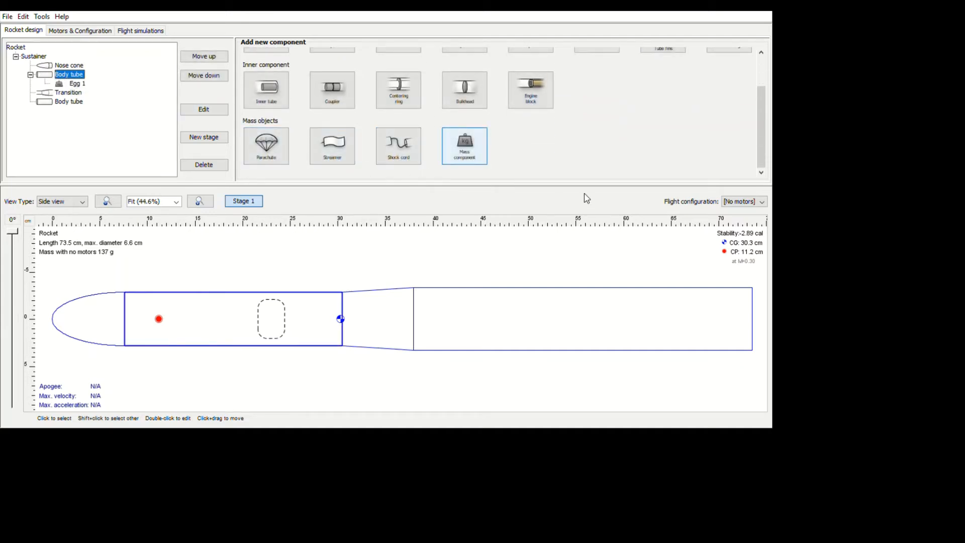
pyautogui.click(467, 154)
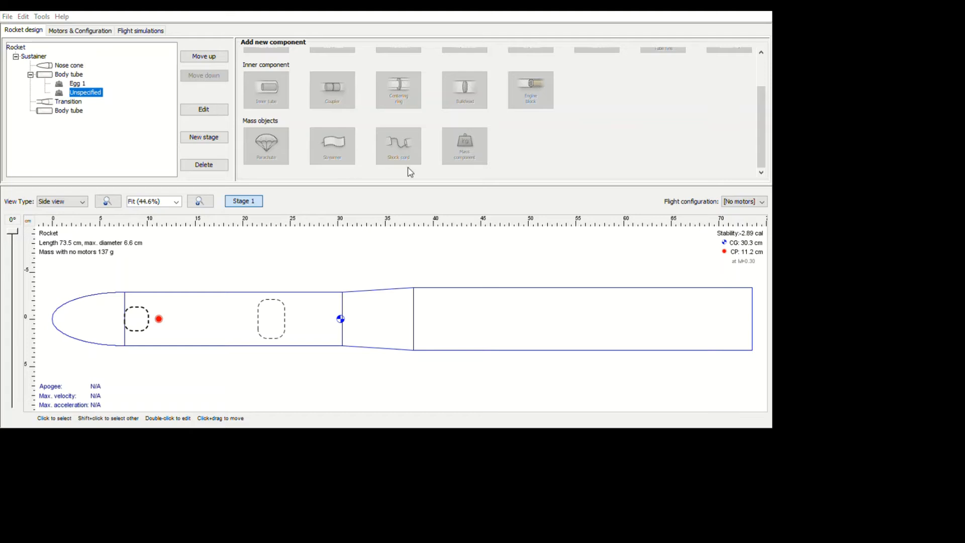
pyautogui.click(384, 132)
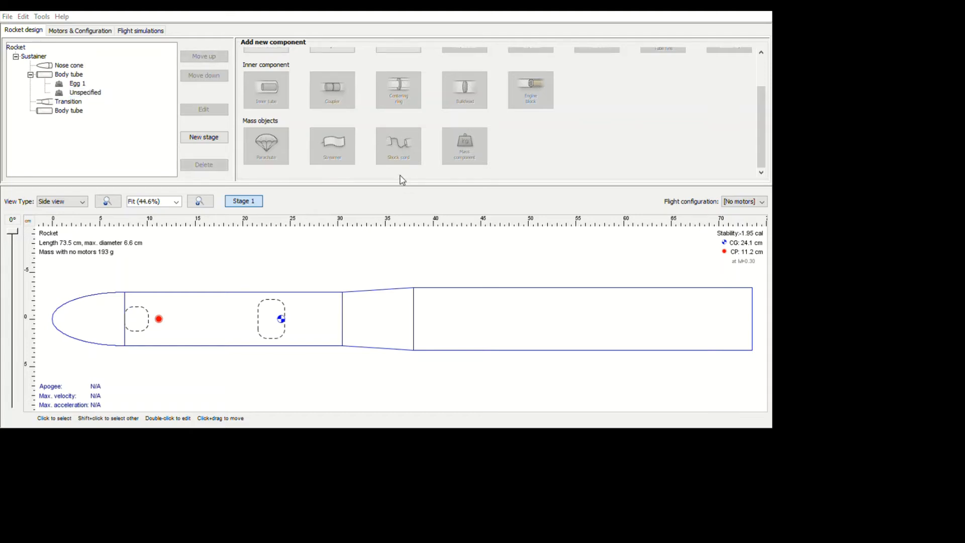
pyautogui.moveTo(402, 201); pyautogui.dragTo(390, 175)
pyautogui.moveTo(412, 248); pyautogui.dragTo(420, 247)
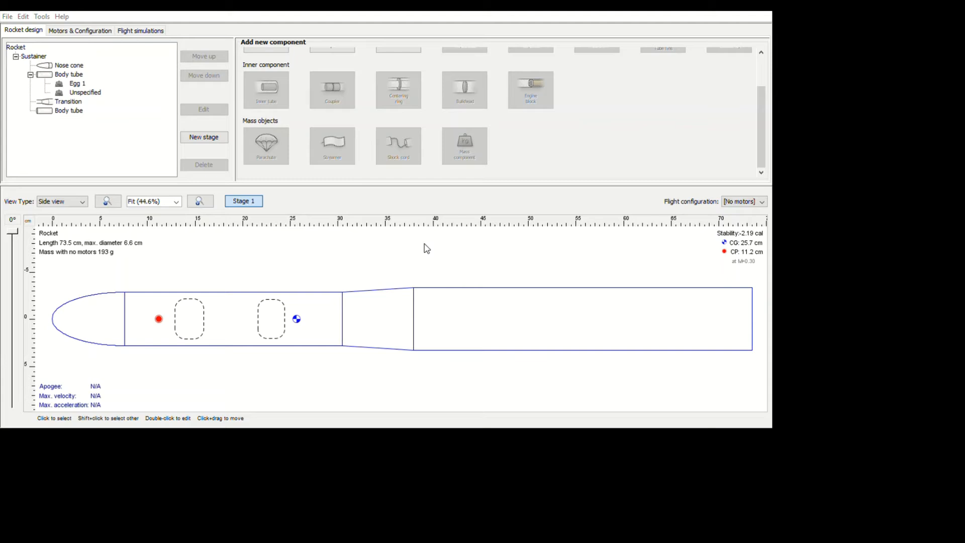
pyautogui.click(602, 280)
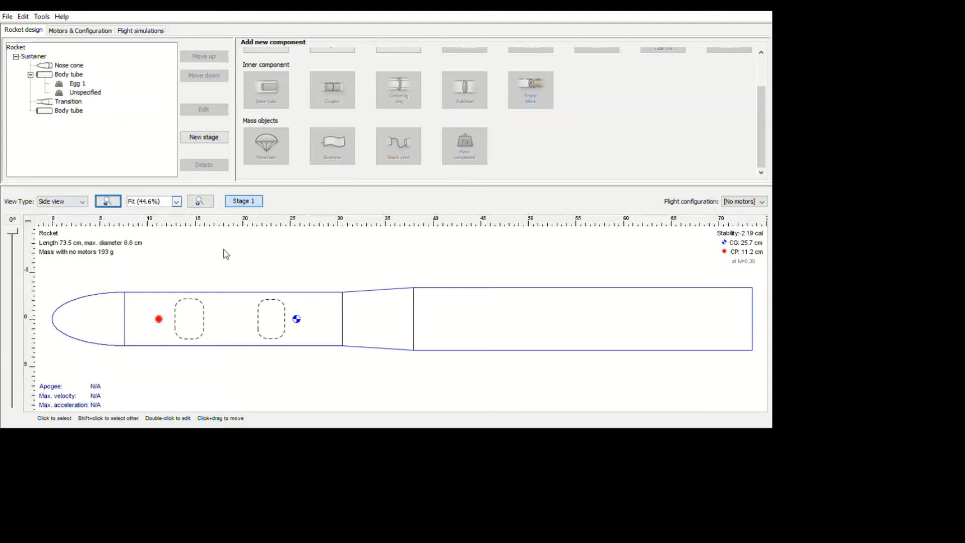
# Add three trapezoidal fins at the aft end of the rear body tube with a root chord of about 6.7 cm.
pyautogui.click(523, 341)
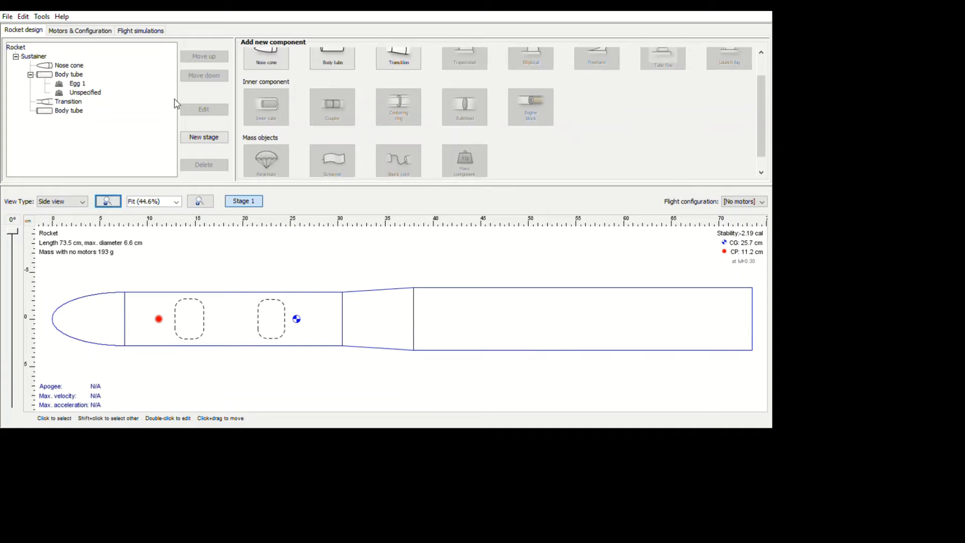
pyautogui.scroll(3, 573, 166)
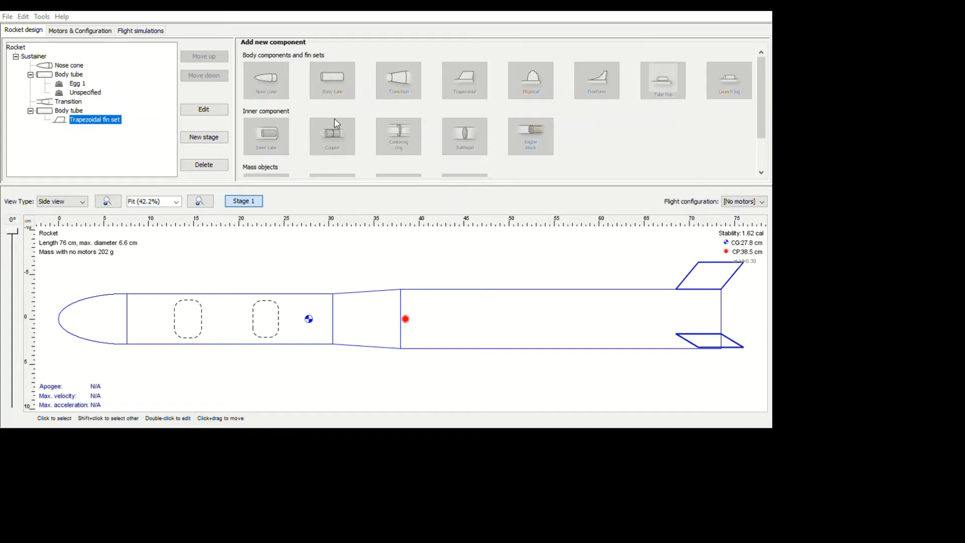
pyautogui.click(345, 110)
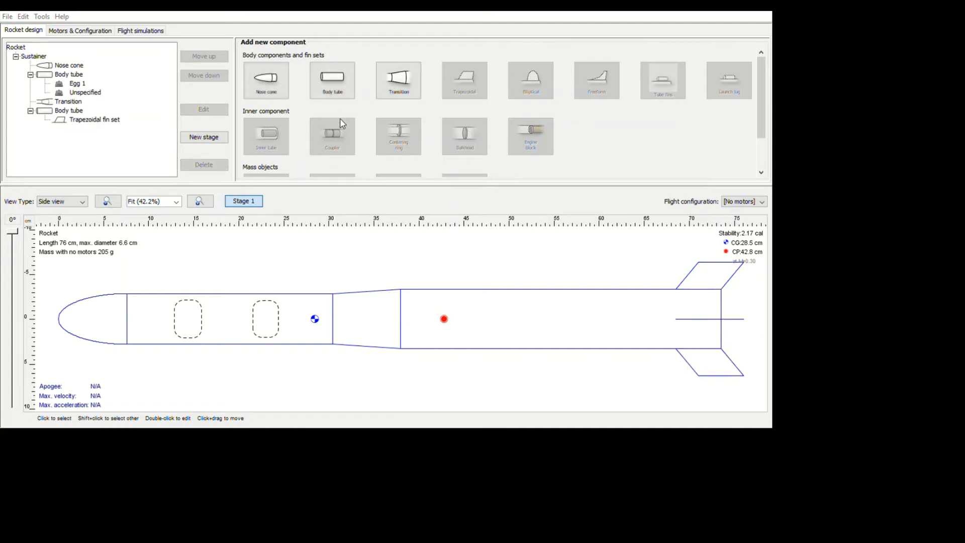
pyautogui.click(340, 119)
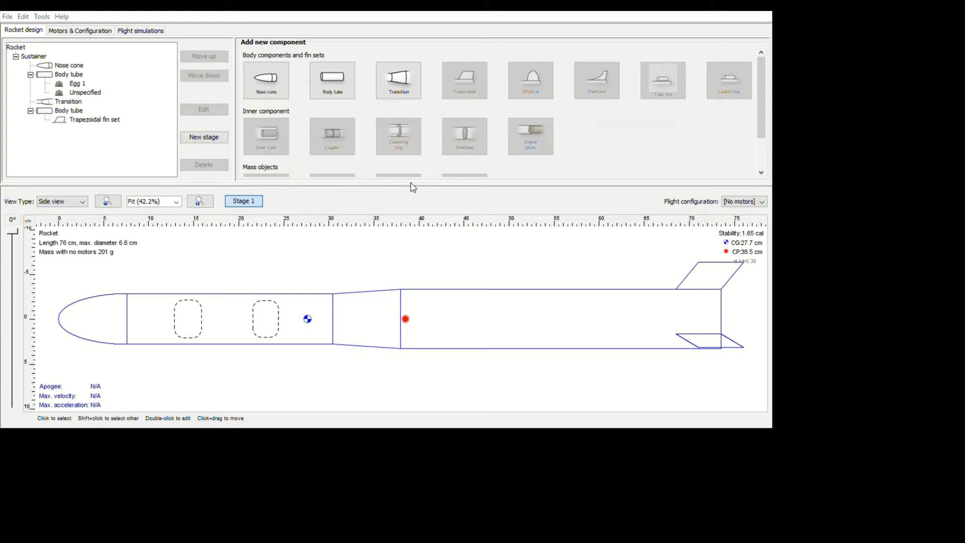
pyautogui.moveTo(405, 183); pyautogui.dragTo(405, 158)
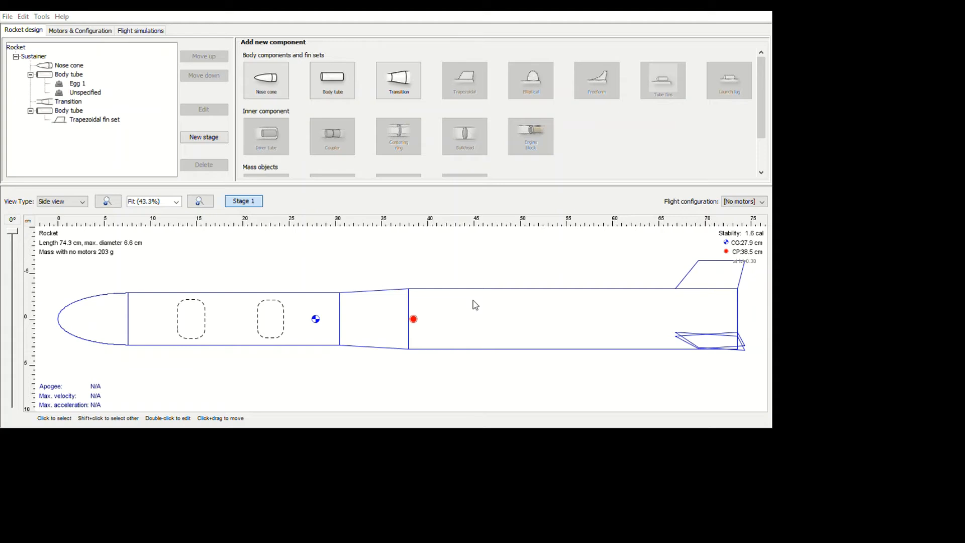
pyautogui.click(669, 373)
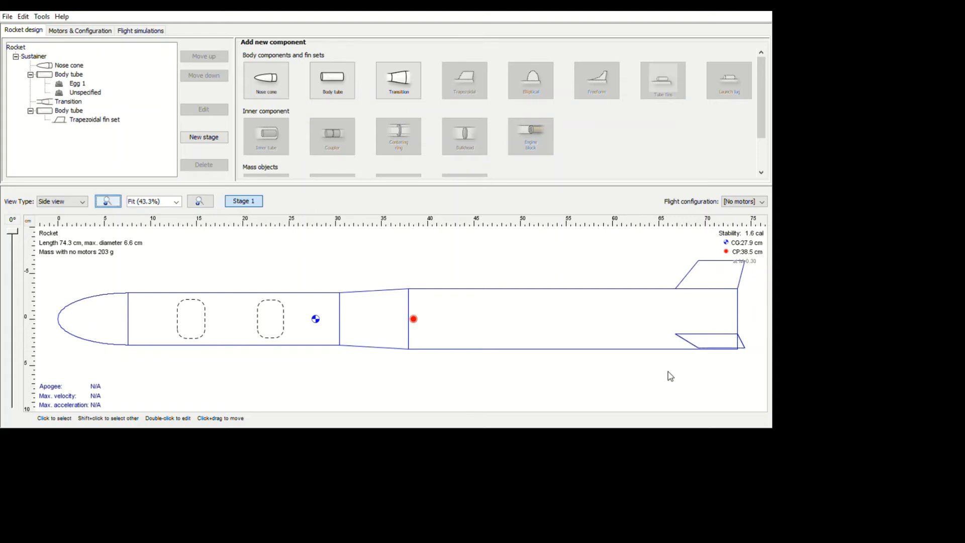
# Resize the fins to about 4.6 cm high with a root chord of about 8.5 cm and a sweep of about 1.8 cm.
pyautogui.doubleClick(697, 276)
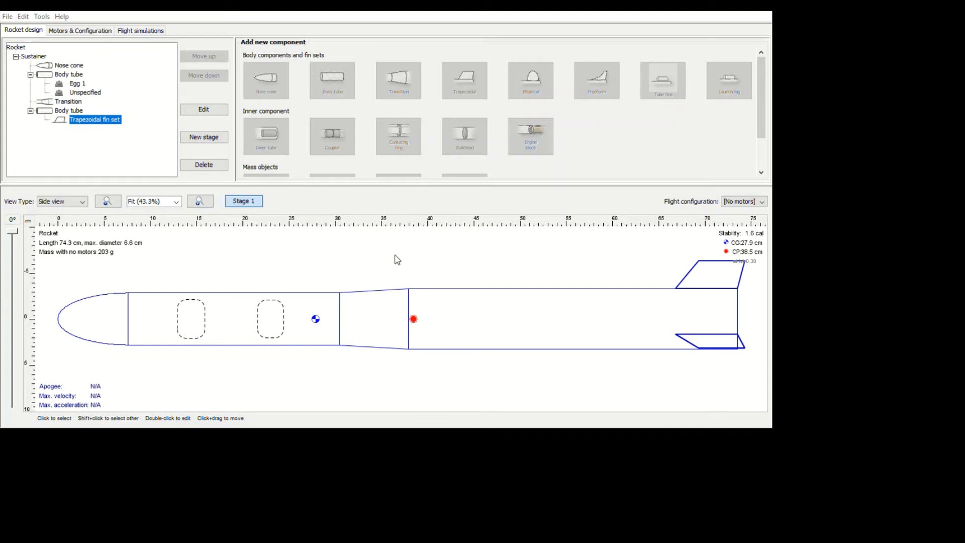
pyautogui.moveTo(397, 227); pyautogui.dragTo(404, 227)
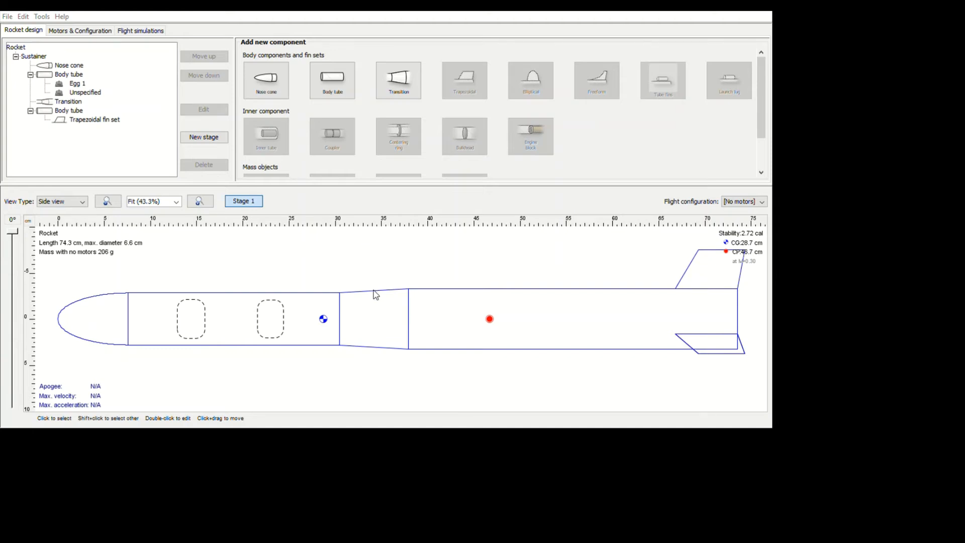
pyautogui.moveTo(402, 229); pyautogui.dragTo(404, 229)
pyautogui.moveTo(417, 182); pyautogui.dragTo(416, 209)
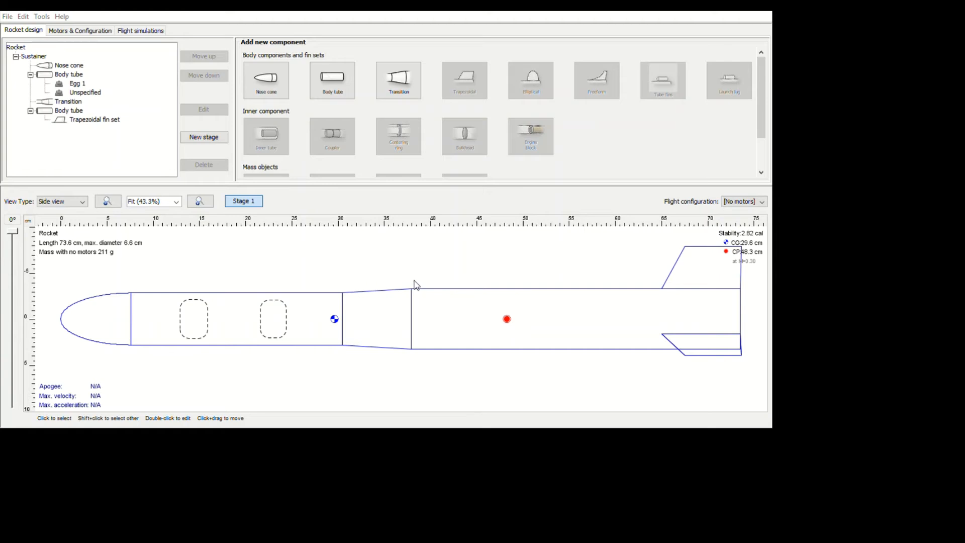
pyautogui.moveTo(427, 280); pyautogui.dragTo(421, 281)
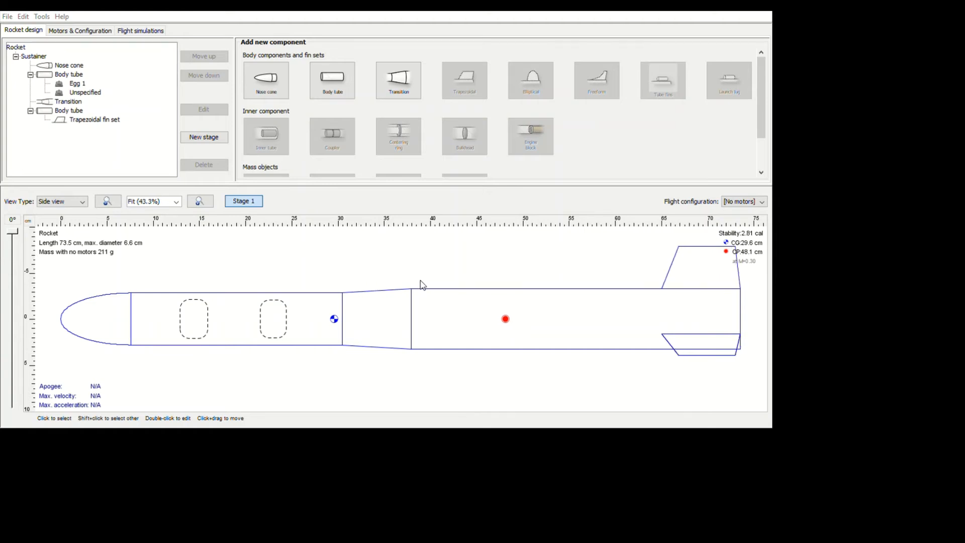
pyautogui.click(405, 323)
pyautogui.moveTo(406, 323); pyautogui.dragTo(407, 323)
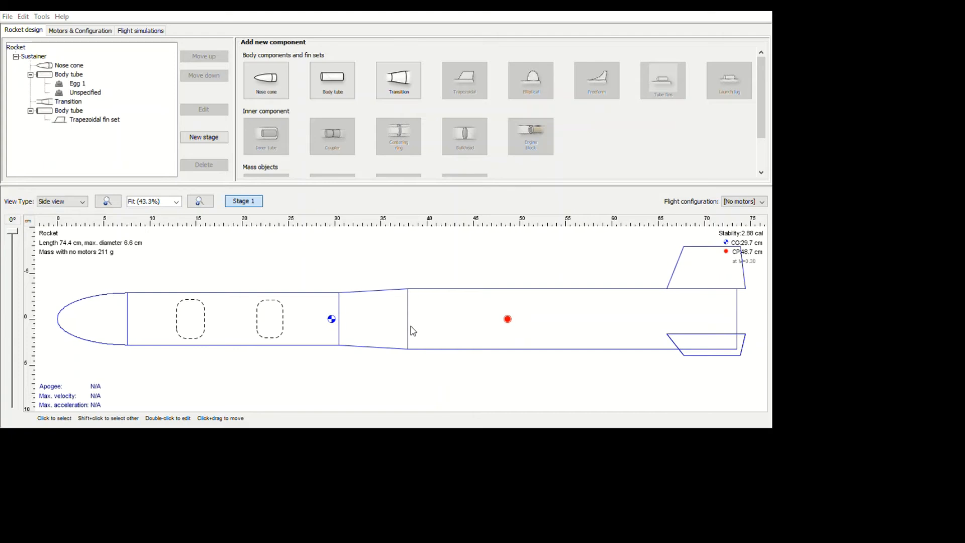
pyautogui.hotkey('ctrl', 'z')
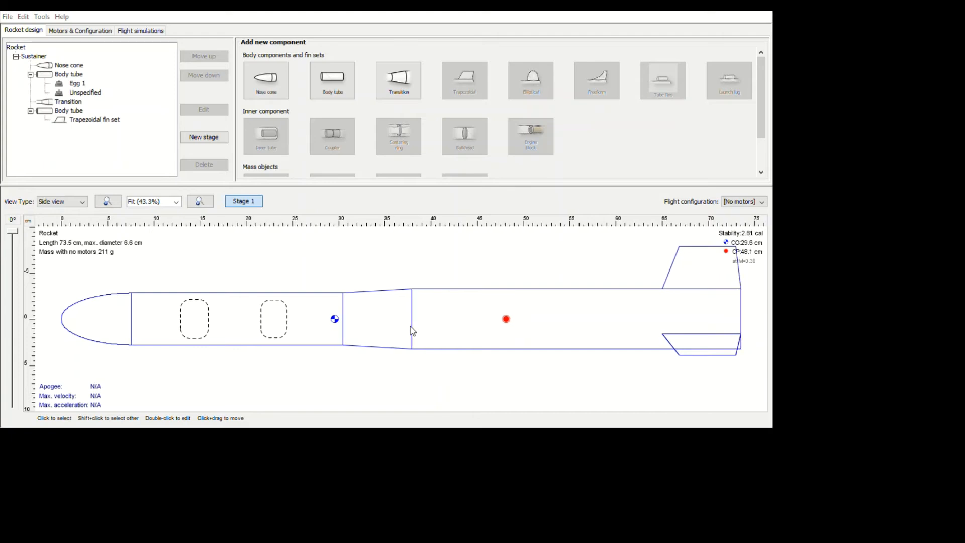
pyautogui.click(651, 371)
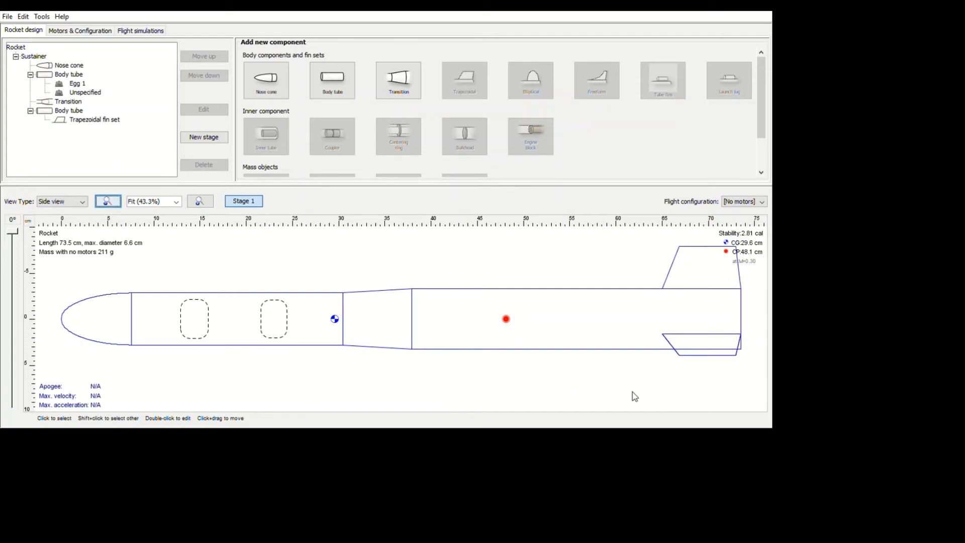
# Add a shock cord at the forward end of the rear body tube.
pyautogui.click(68, 110)
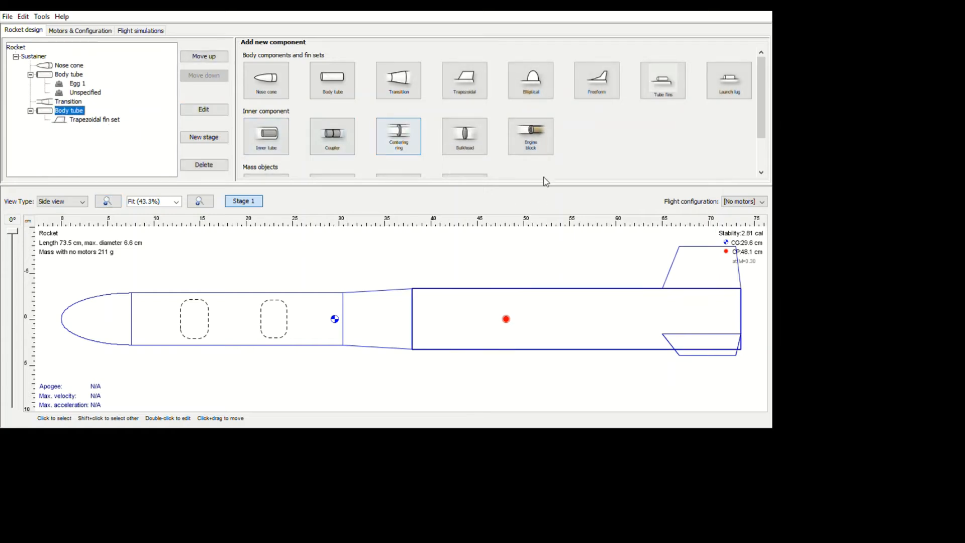
pyautogui.scroll(-3, 545, 170)
pyautogui.click(396, 148)
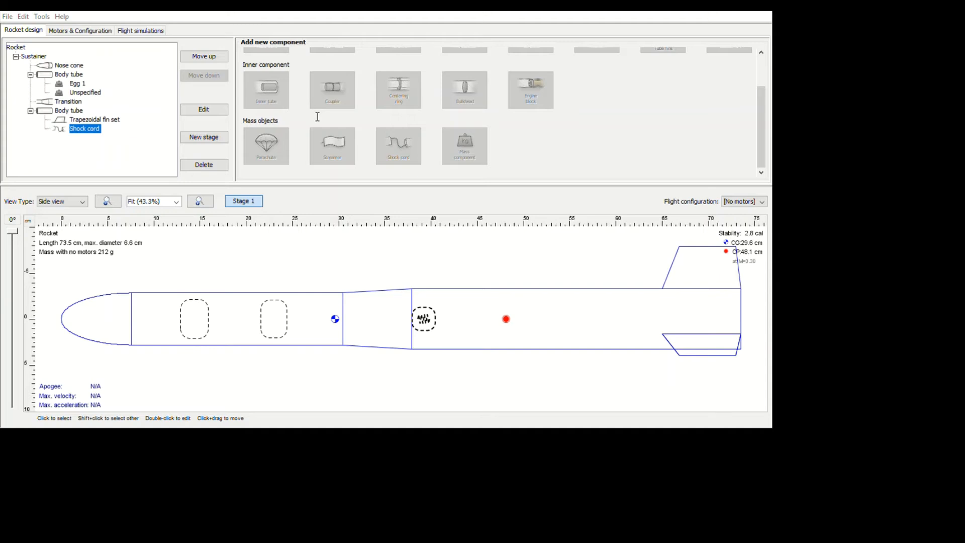
pyautogui.click(653, 261)
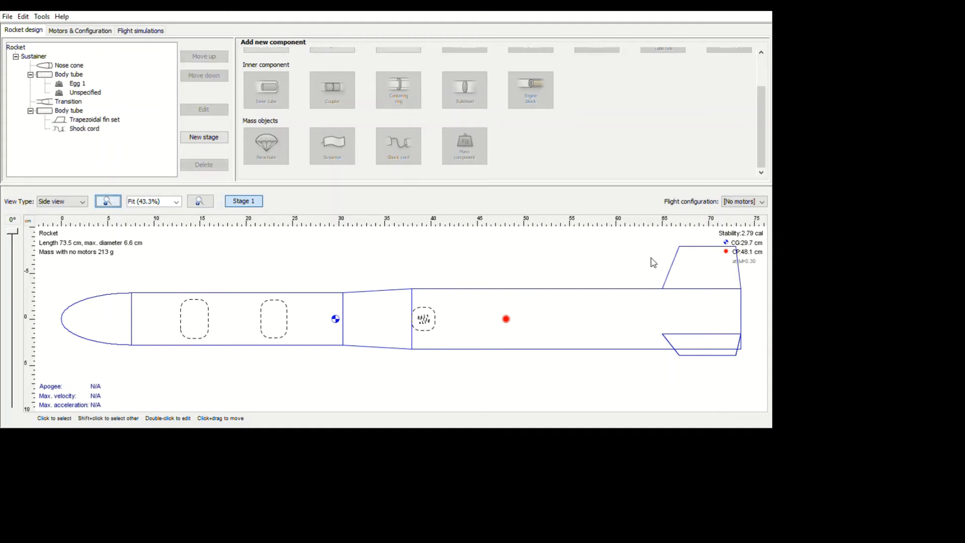
# Add a parachute to the rear body tube alongside the shock cord, bringing the rocket's mass to 228 g.
pyautogui.click(68, 110)
pyautogui.click(265, 144)
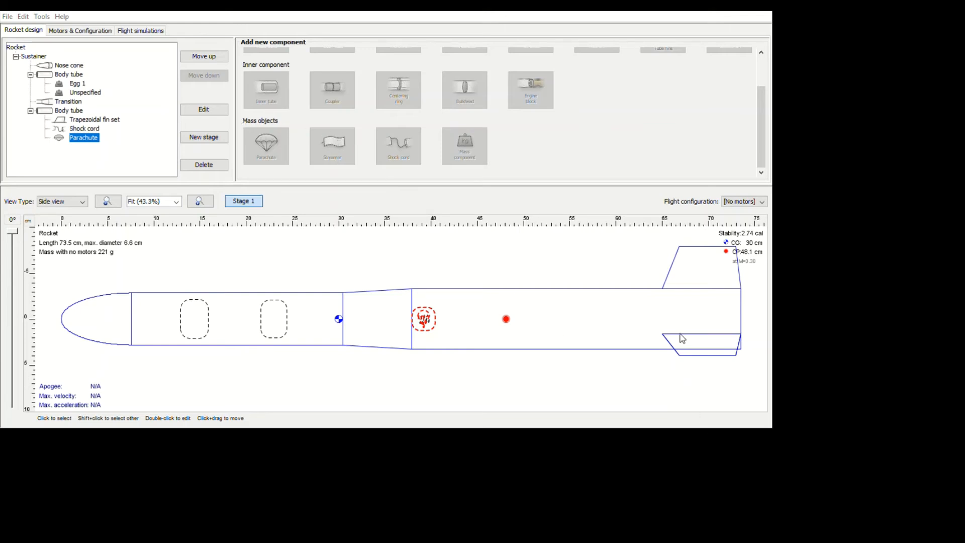
pyautogui.click(702, 324)
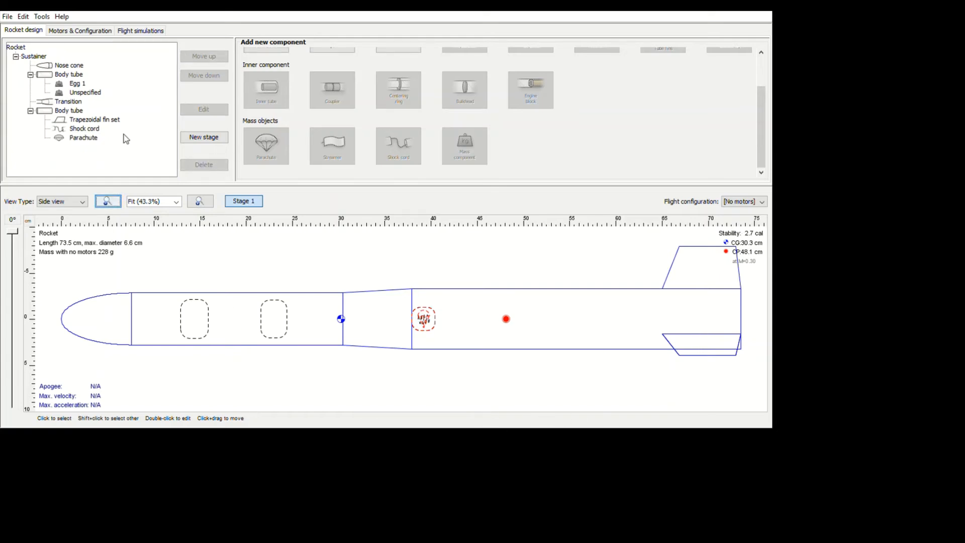
# Rename the unnamed mass component in the front body tube as Egg 2.
pyautogui.doubleClick(85, 92)
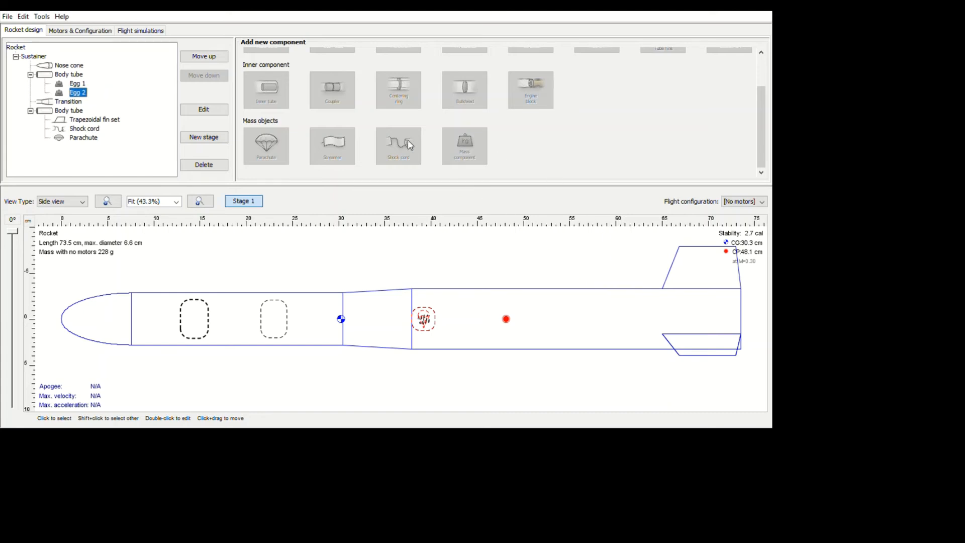
# Add an inner tube about 7 cm long and 1.9 cm wide at the aft end of the rear body tube.
pyautogui.scroll(3, 541, 175)
pyautogui.click(69, 110)
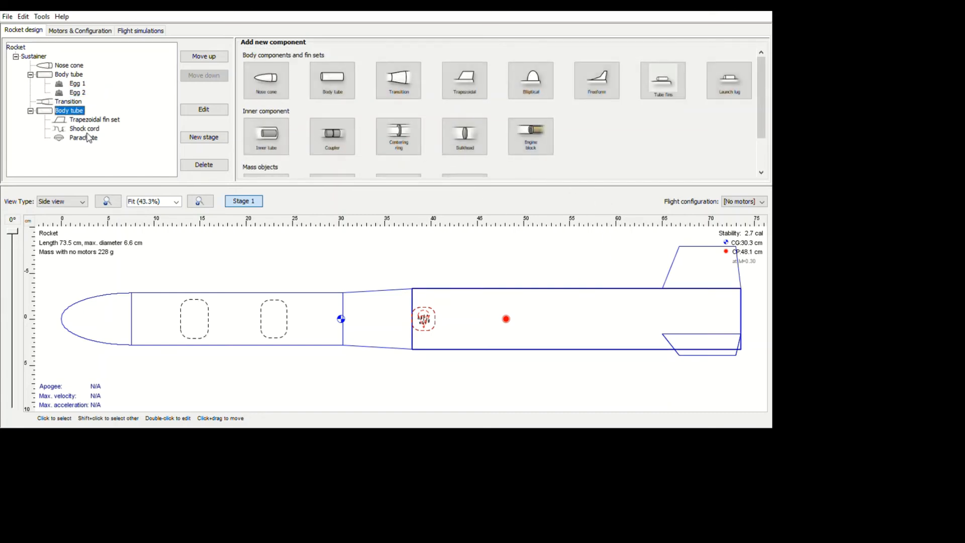
pyautogui.click(267, 135)
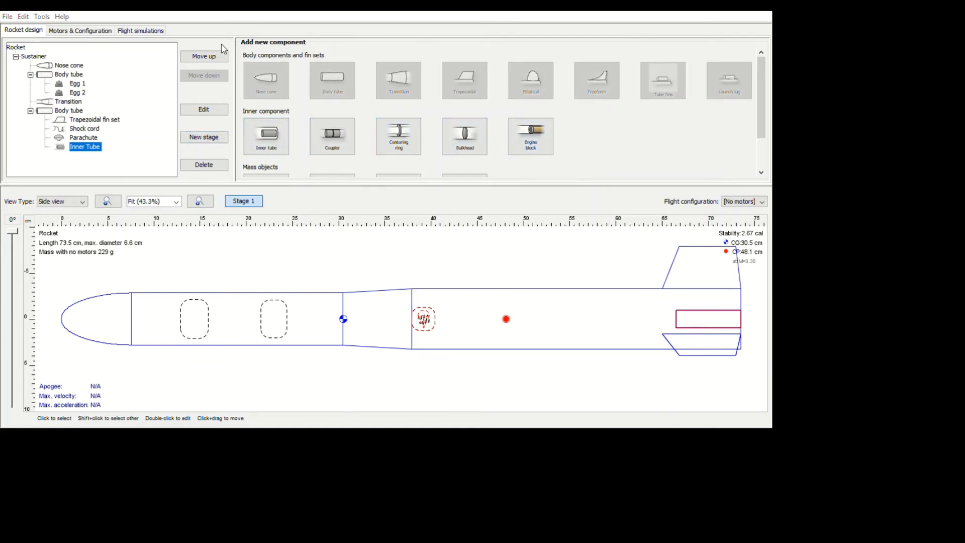
# Rename the inner tube as Motor mount and size it about 10 cm long and 2.5 cm wide.
pyautogui.click(598, 70)
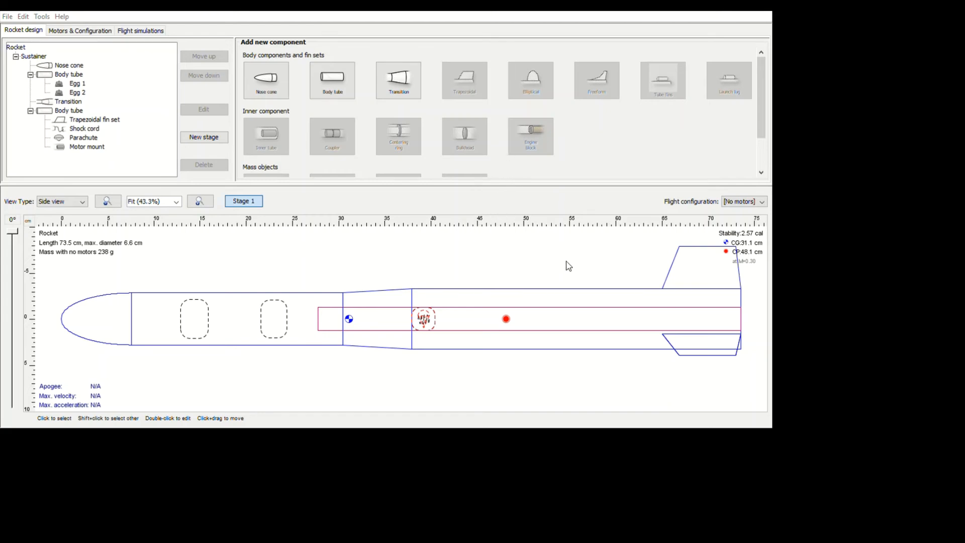
pyautogui.click(524, 199)
pyautogui.moveTo(392, 111); pyautogui.dragTo(408, 111)
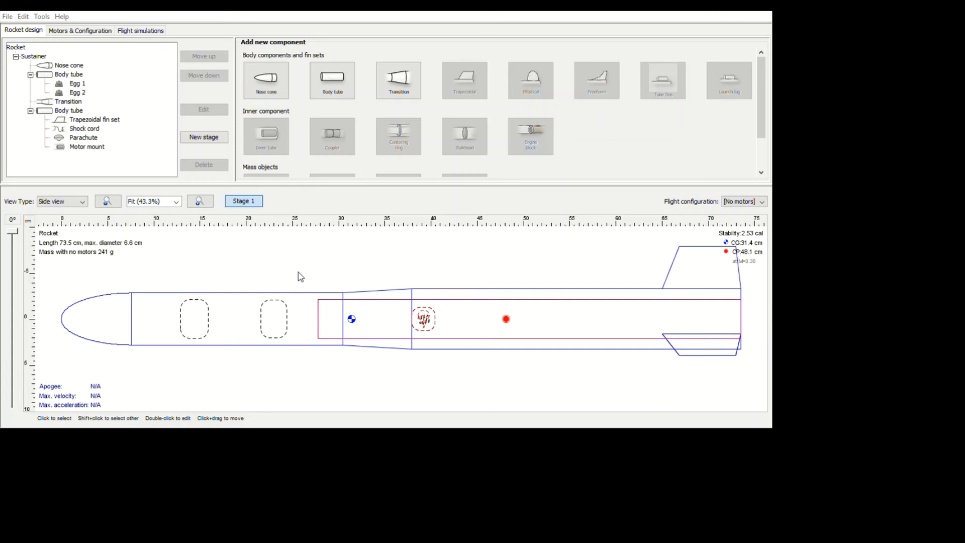
pyautogui.click(585, 327)
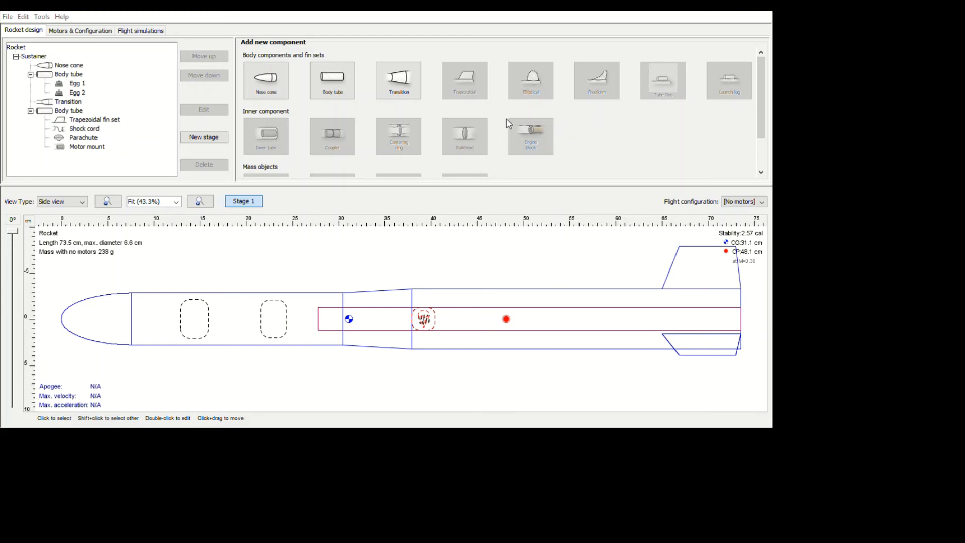
pyautogui.click(498, 196)
pyautogui.moveTo(422, 183); pyautogui.dragTo(404, 182)
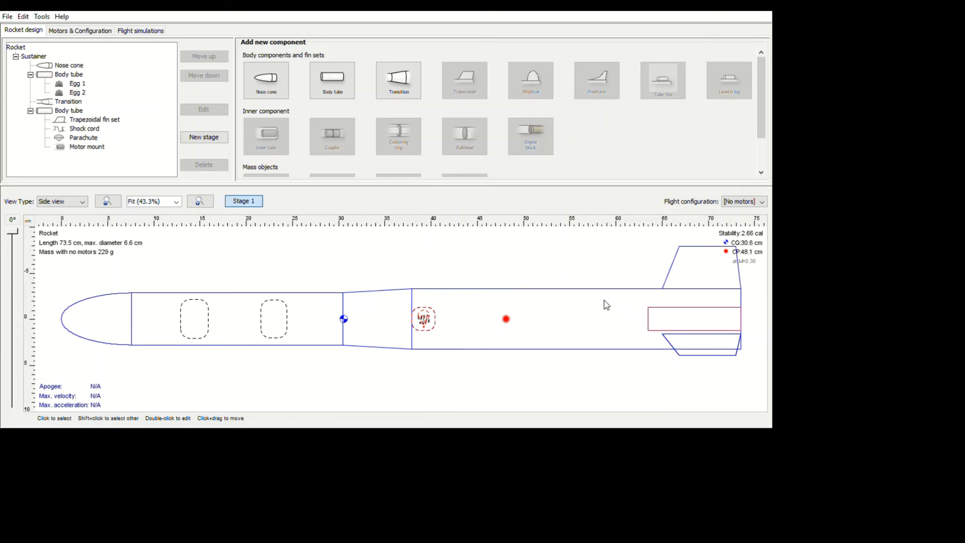
# Add a centering ring to the rear body tube around the motor mount, level with the front of the fin root.
pyautogui.click(70, 111)
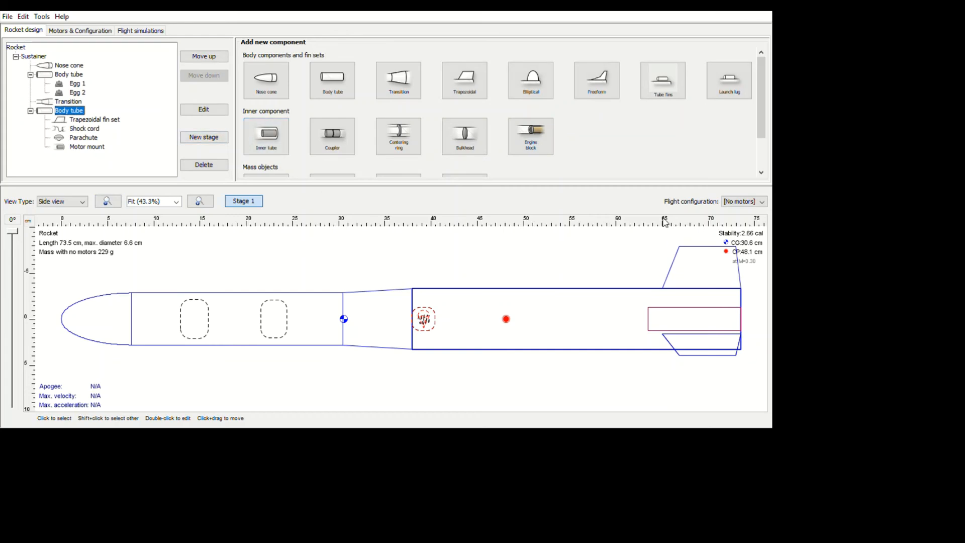
pyautogui.click(399, 136)
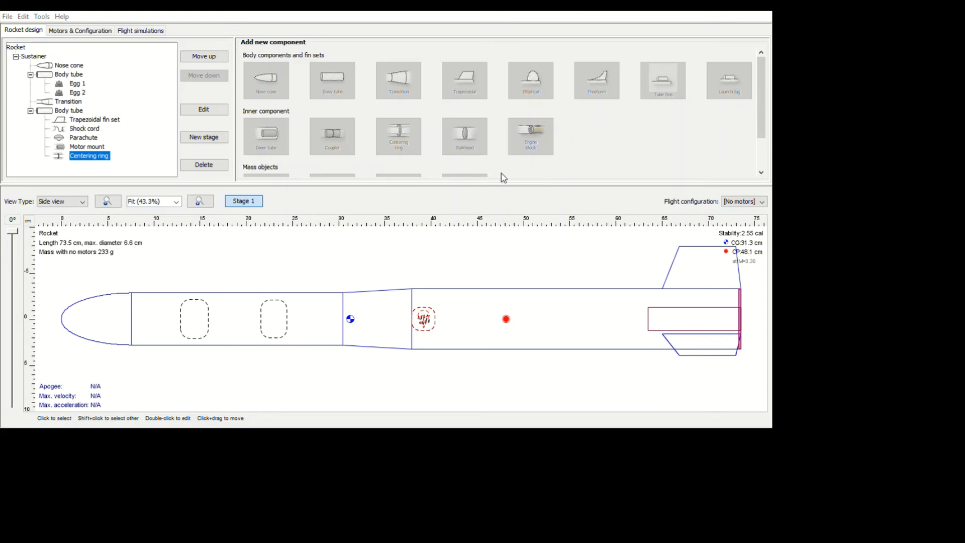
pyautogui.click(493, 213)
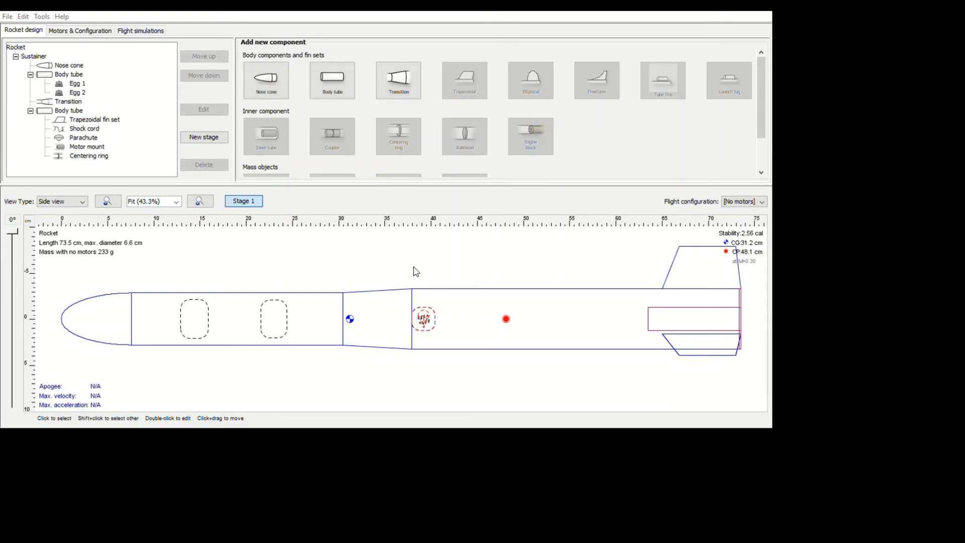
pyautogui.hotkey('ctrl', 'z')
pyautogui.moveTo(396, 246); pyautogui.dragTo(396, 247)
pyautogui.click(603, 279)
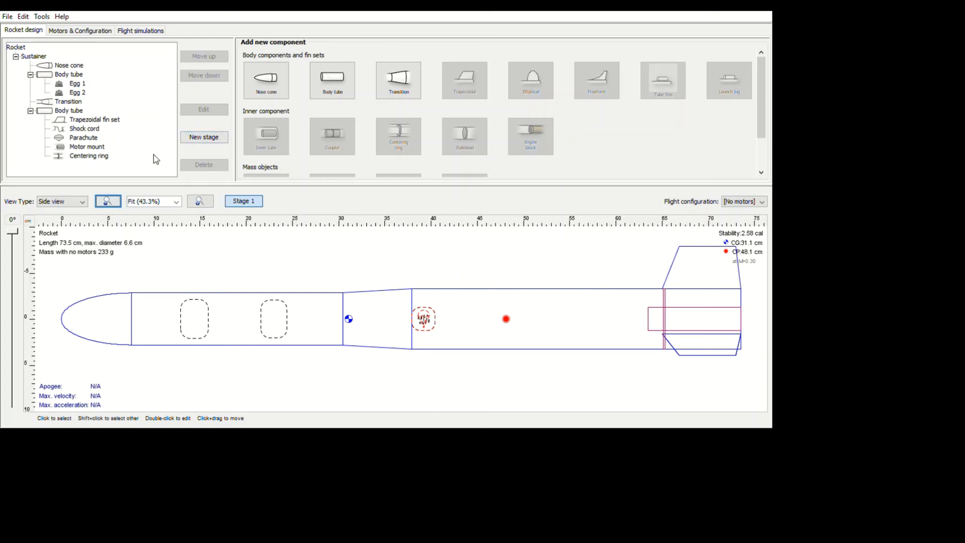
# Add a second centering ring to the rear body tube about 1.5 cm forward of its aft end.
pyautogui.click(69, 110)
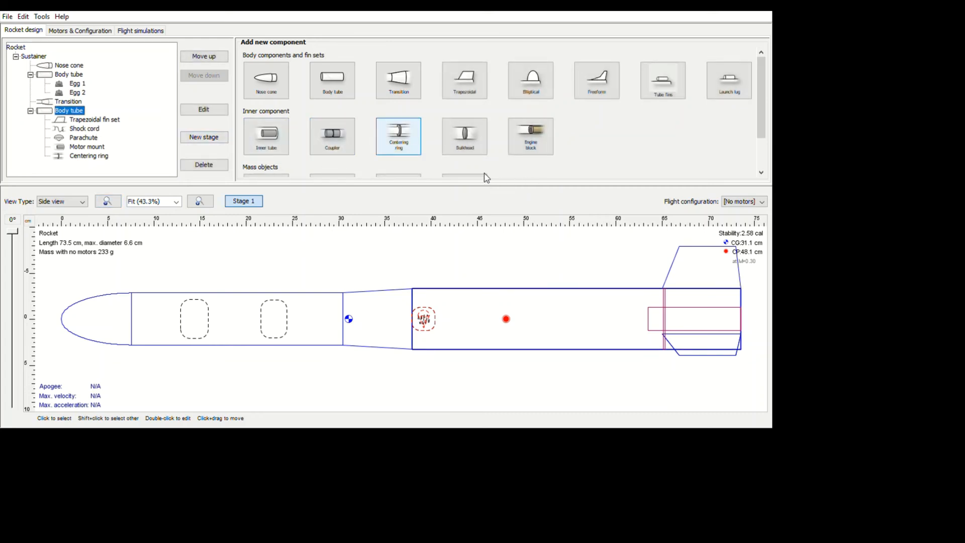
pyautogui.click(393, 138)
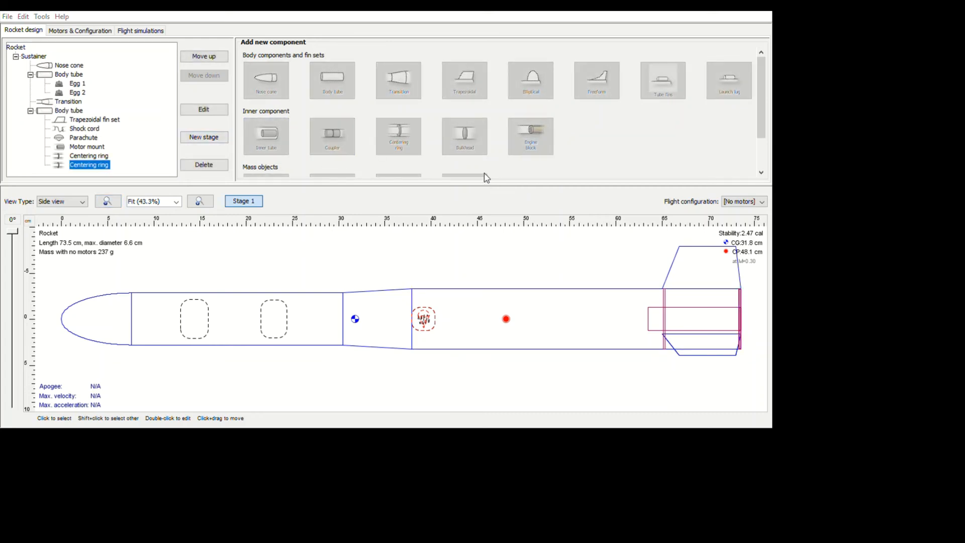
pyautogui.click(405, 249)
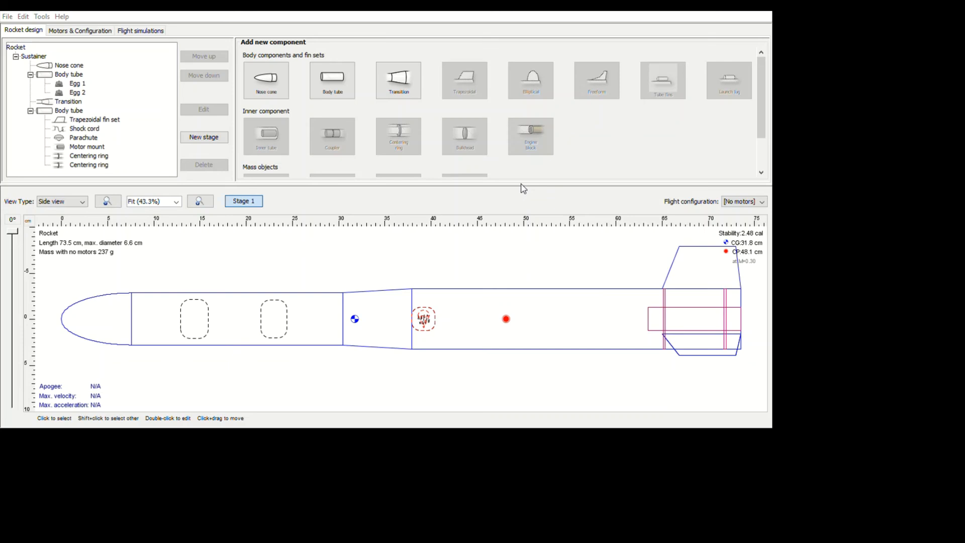
pyautogui.click(483, 176)
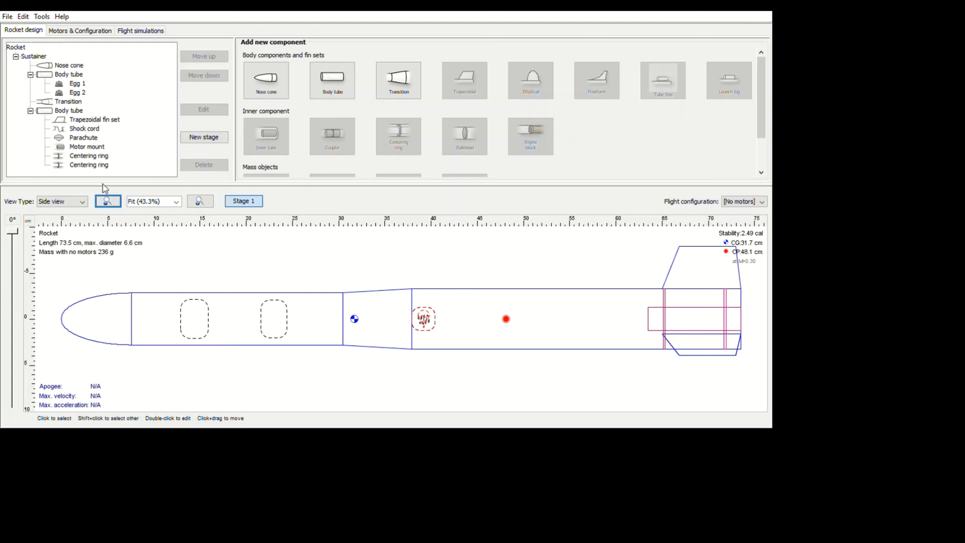
# Enable the inner tube as a motor mount and create a configuration with the F32-5 motor in it.
pyautogui.doubleClick(88, 147)
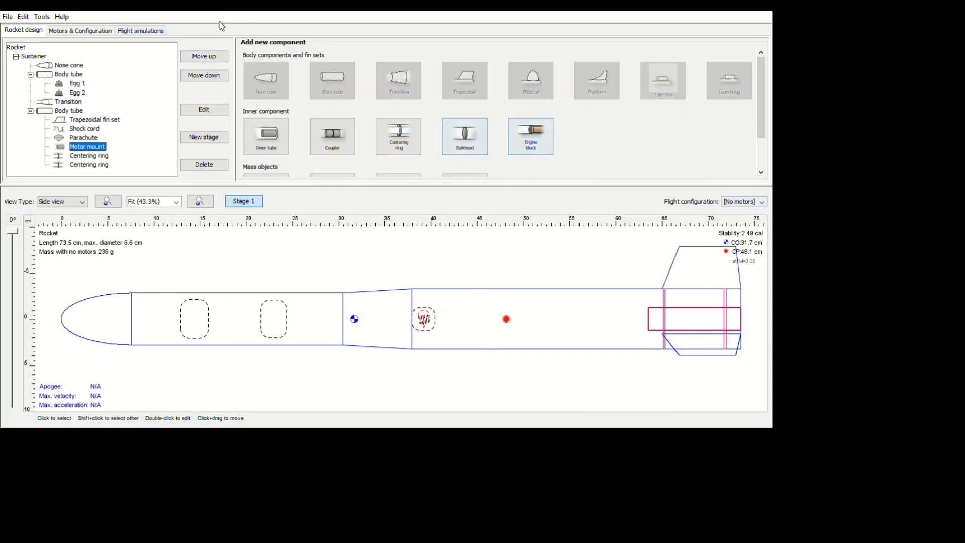
pyautogui.click(106, 32)
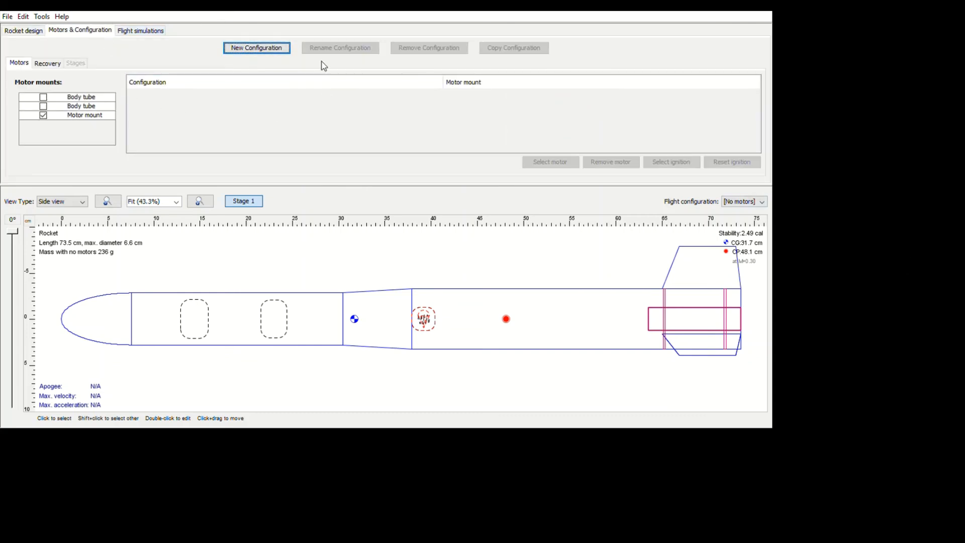
pyautogui.click(277, 49)
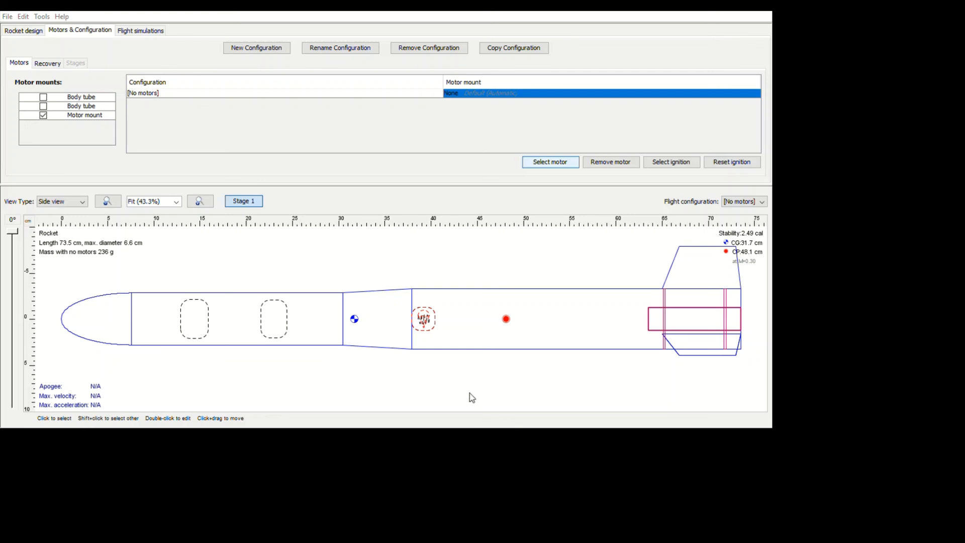
pyautogui.click(510, 425)
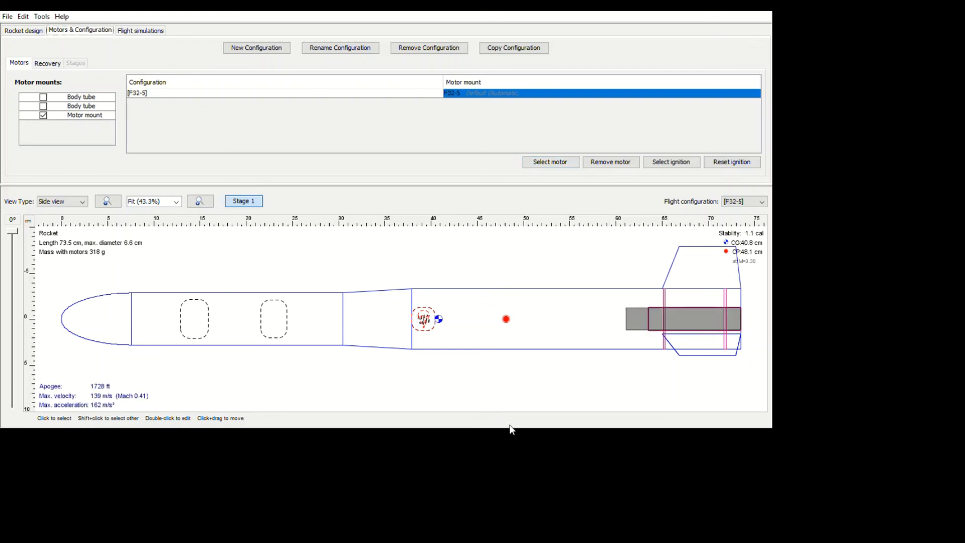
# Lengthen the motor mount tube to about 13 cm so that it encloses the whole motor.
pyautogui.click(23, 31)
pyautogui.press('alt')
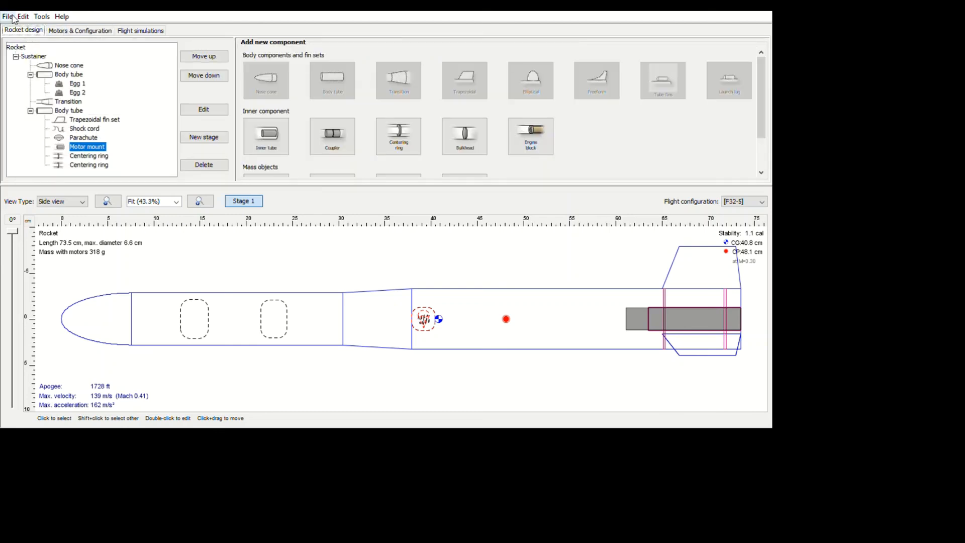
pyautogui.hotkey('alt', 'Tab')
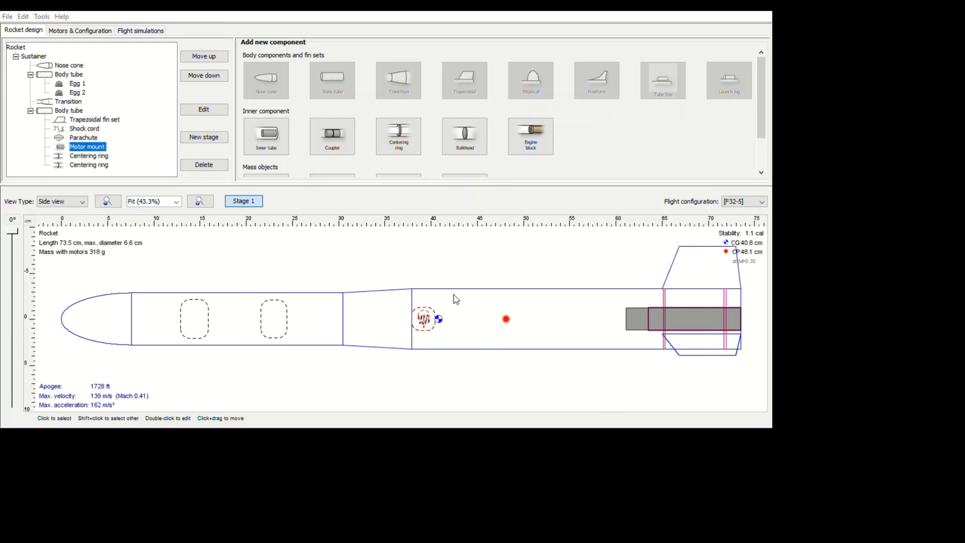
pyautogui.hotkey('alt', 'Tab')
pyautogui.hotkey('alt', 'Tab')
pyautogui.click(407, 188)
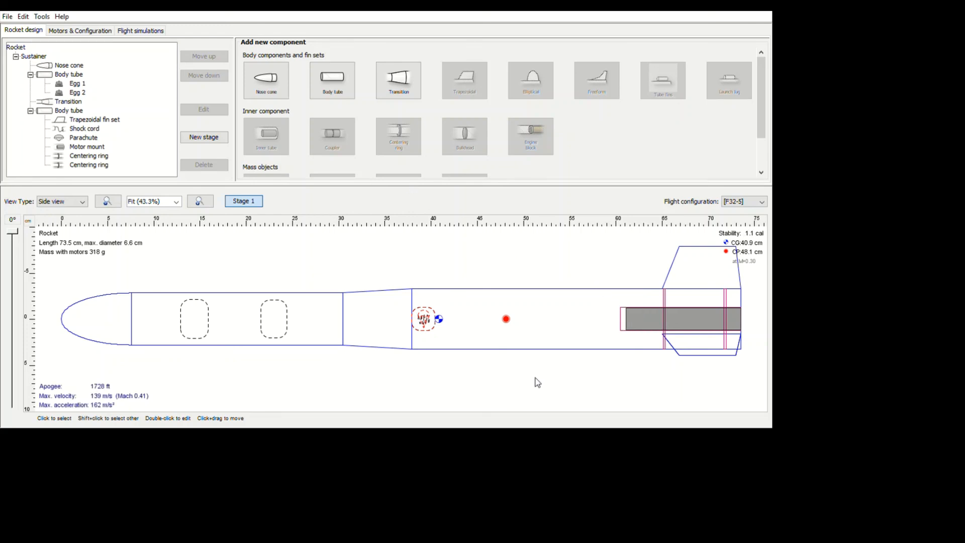
# Lengthen the rear body tube to about 48 cm, making the rocket 86 cm long.
pyautogui.doubleClick(618, 401)
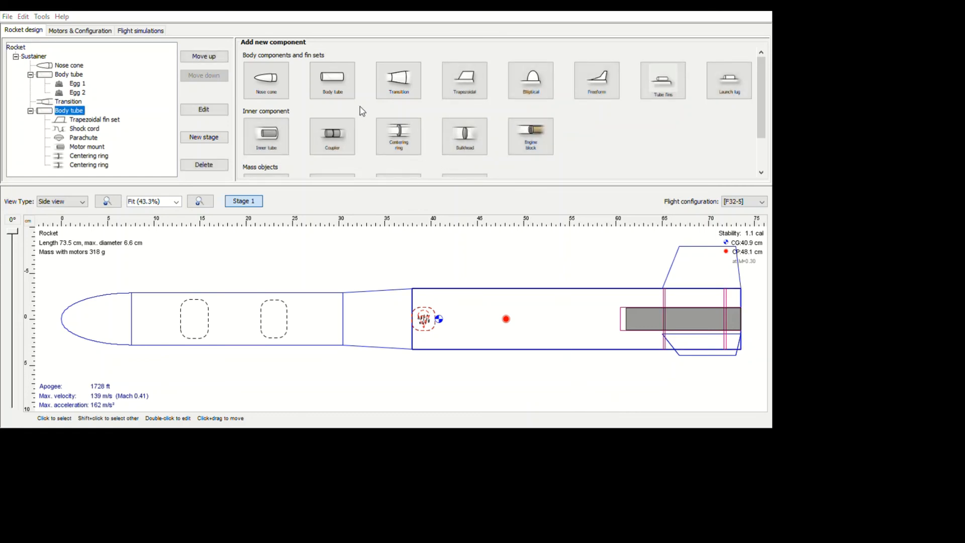
pyautogui.hotkey('ctrl', 'z')
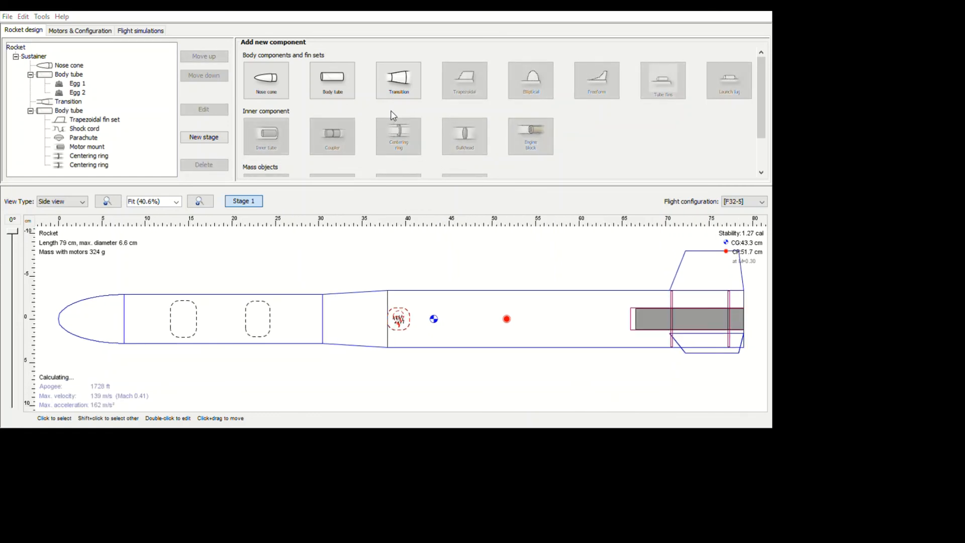
pyautogui.hotkey('ctrl', 'z')
pyautogui.hotkey('ctrl', 'z')
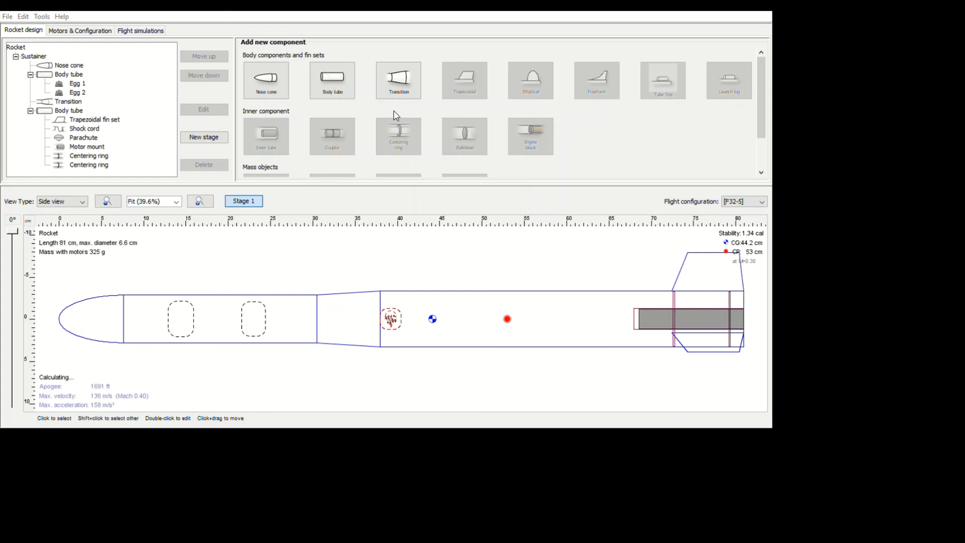
pyautogui.hotkey('ctrl', 'z')
pyautogui.hotkey('ctrl', 'z')
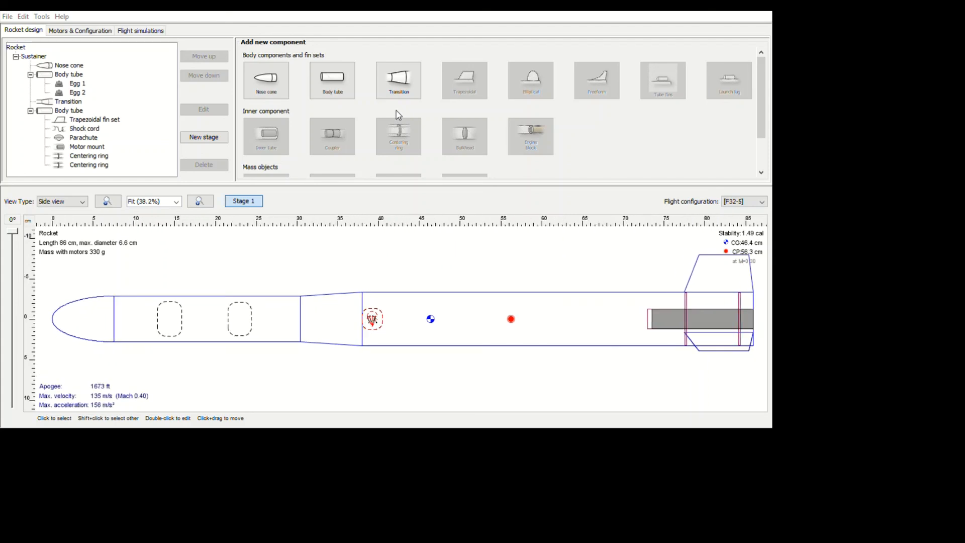
pyautogui.hotkey('ctrl', 'z')
pyautogui.hotkey('ctrl', 'z')
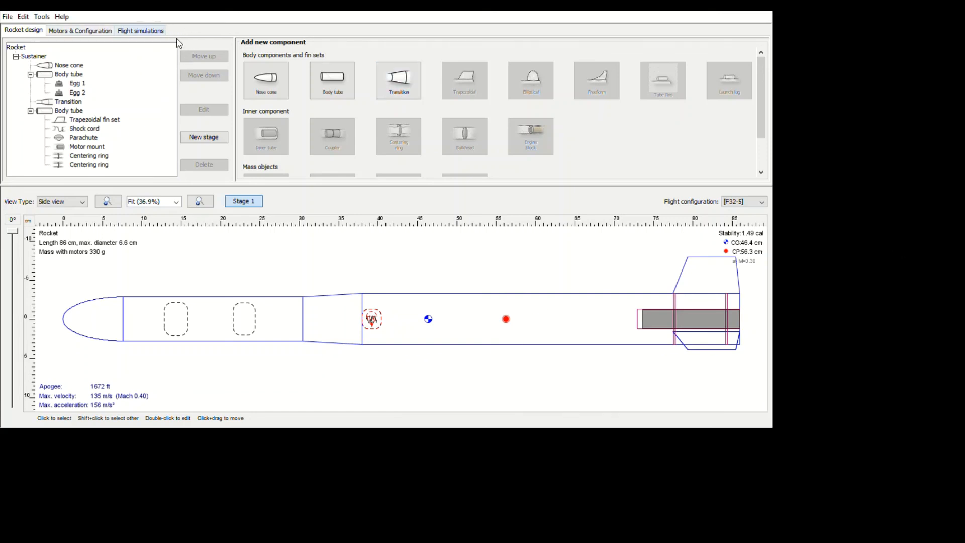
# Create a new flight simulation for the F32-5 configuration.
pyautogui.click(164, 31)
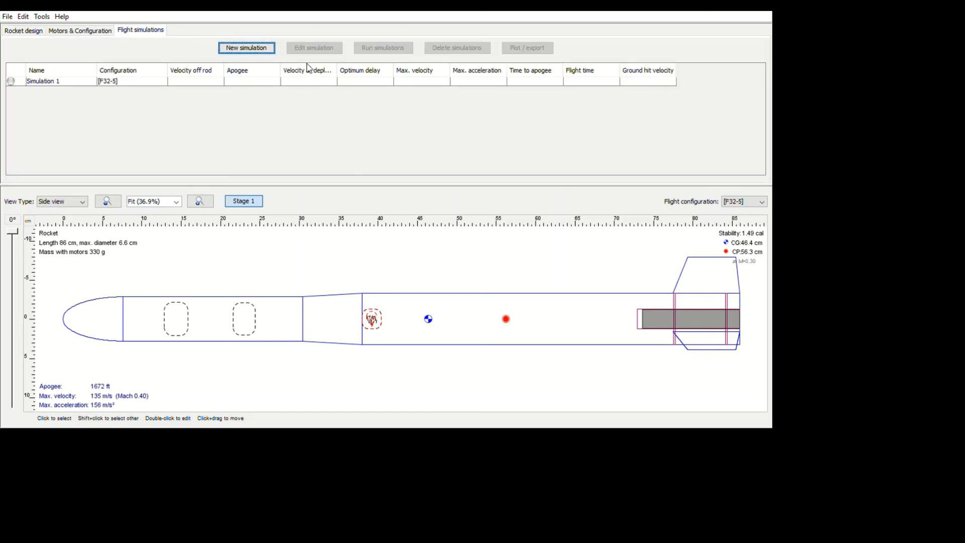
pyautogui.click(246, 48)
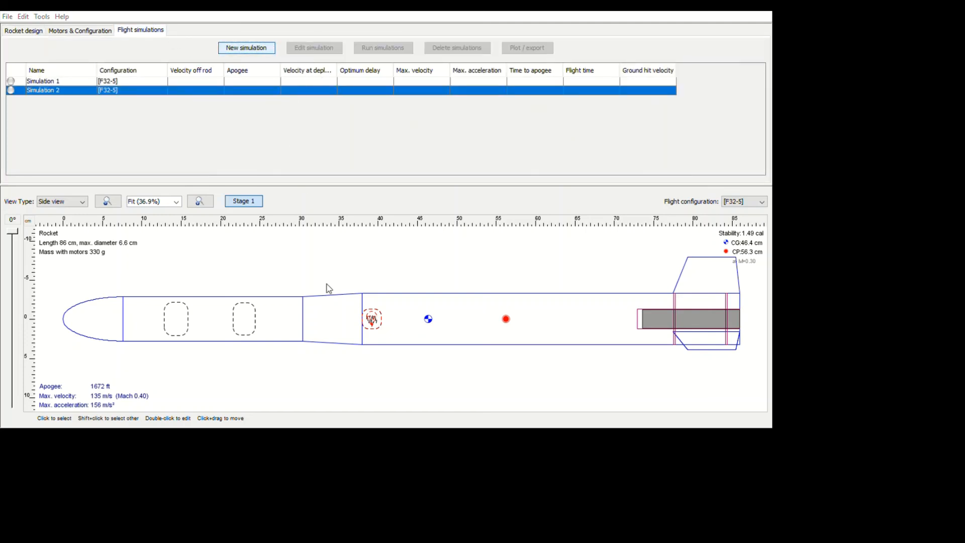